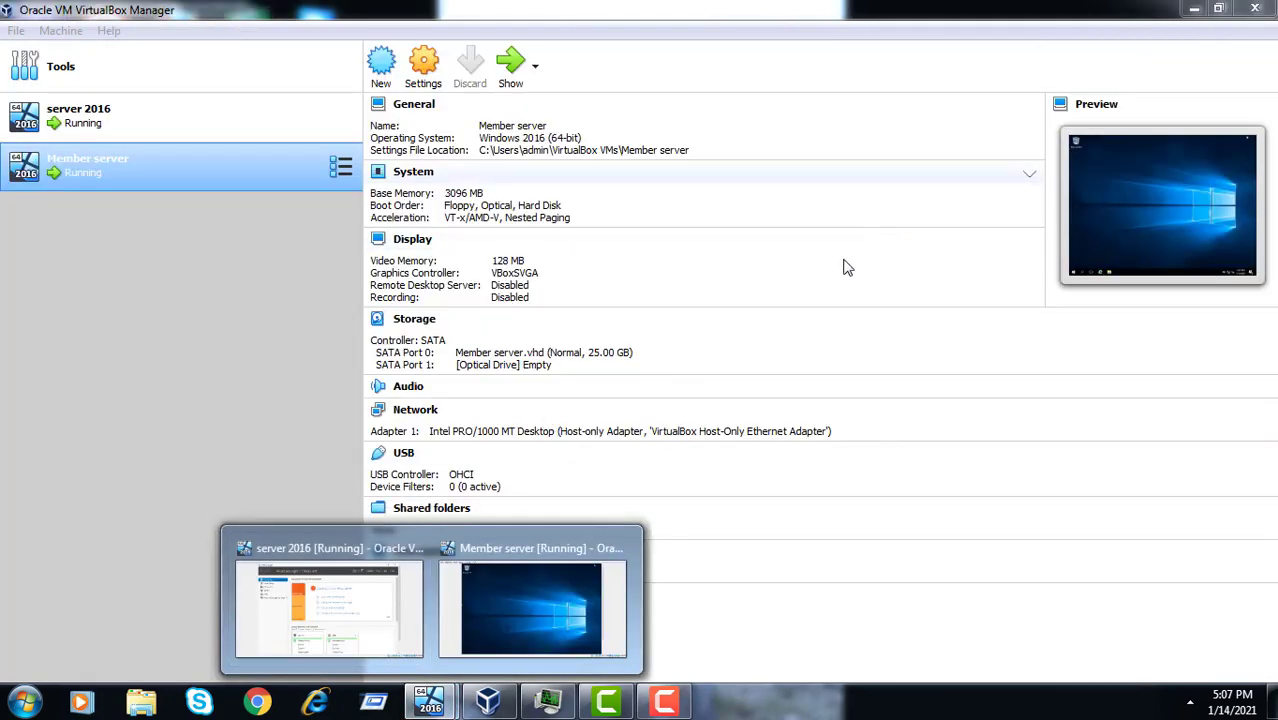
- Check the Member server VM desktop still has its Recycle Bin, minimize it, and return to server 2016
click(366, 615)
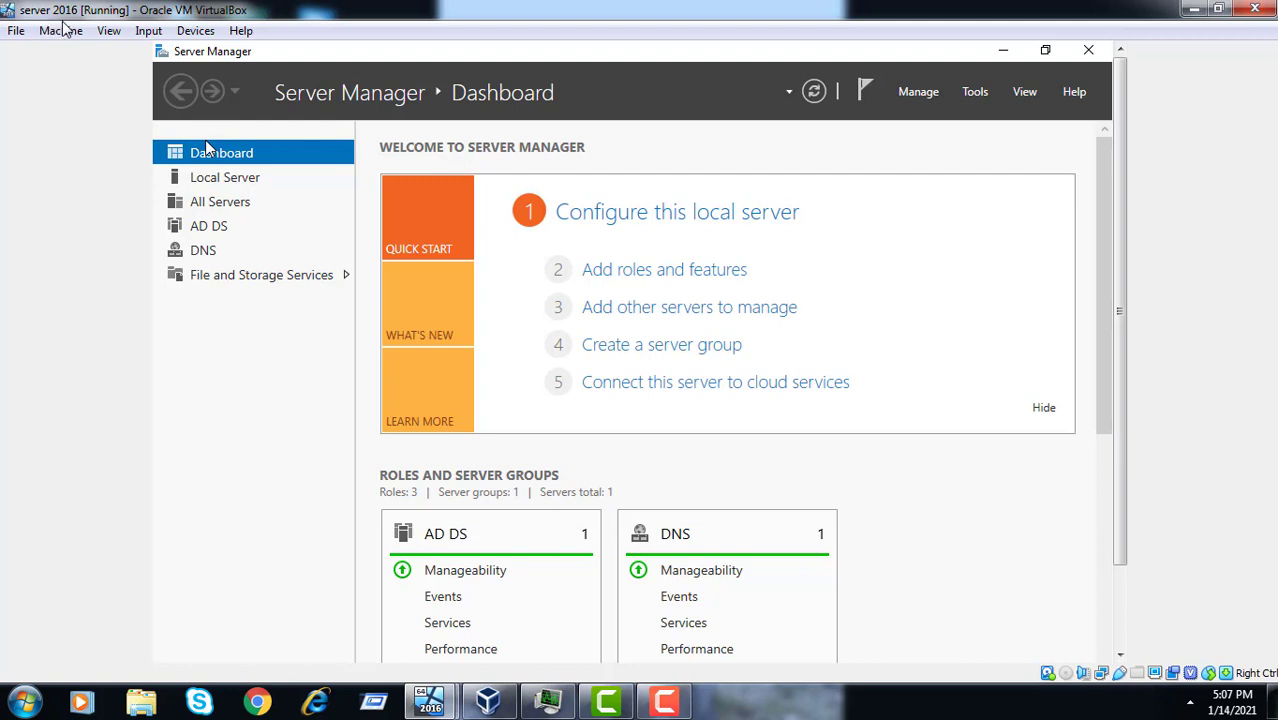
click(488, 701)
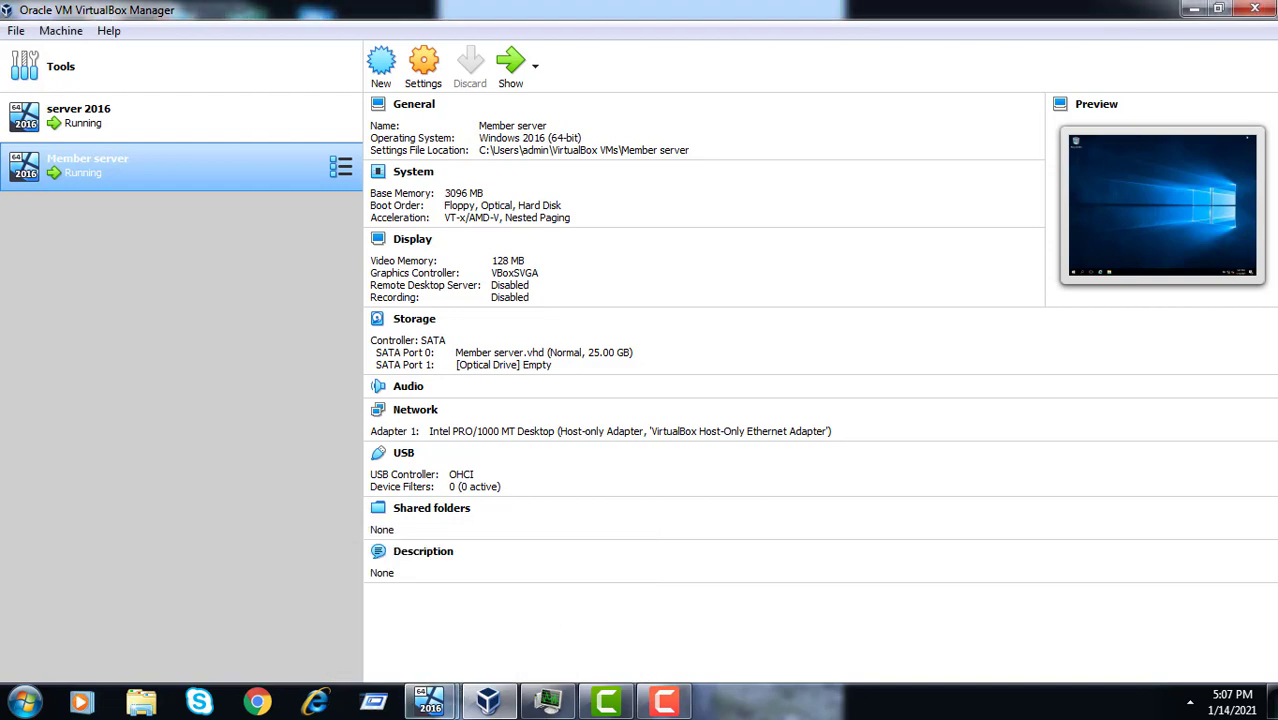
mouse_move(430, 705)
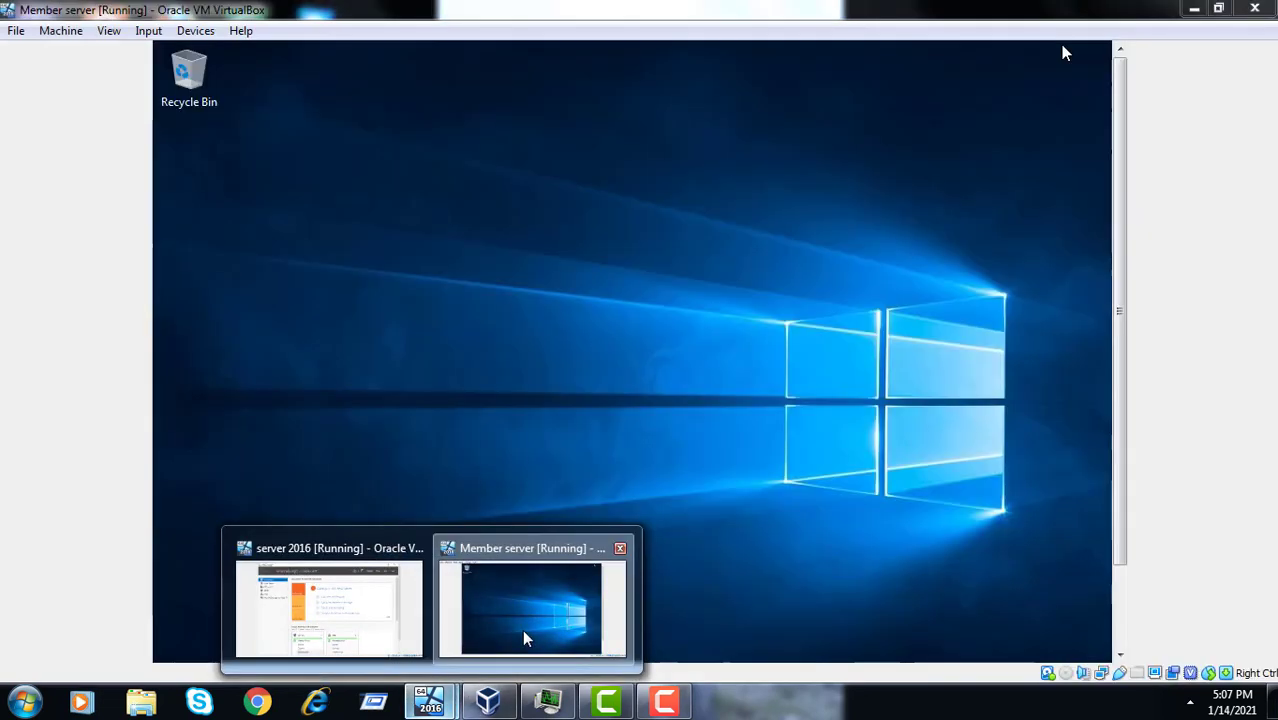
click(522, 629)
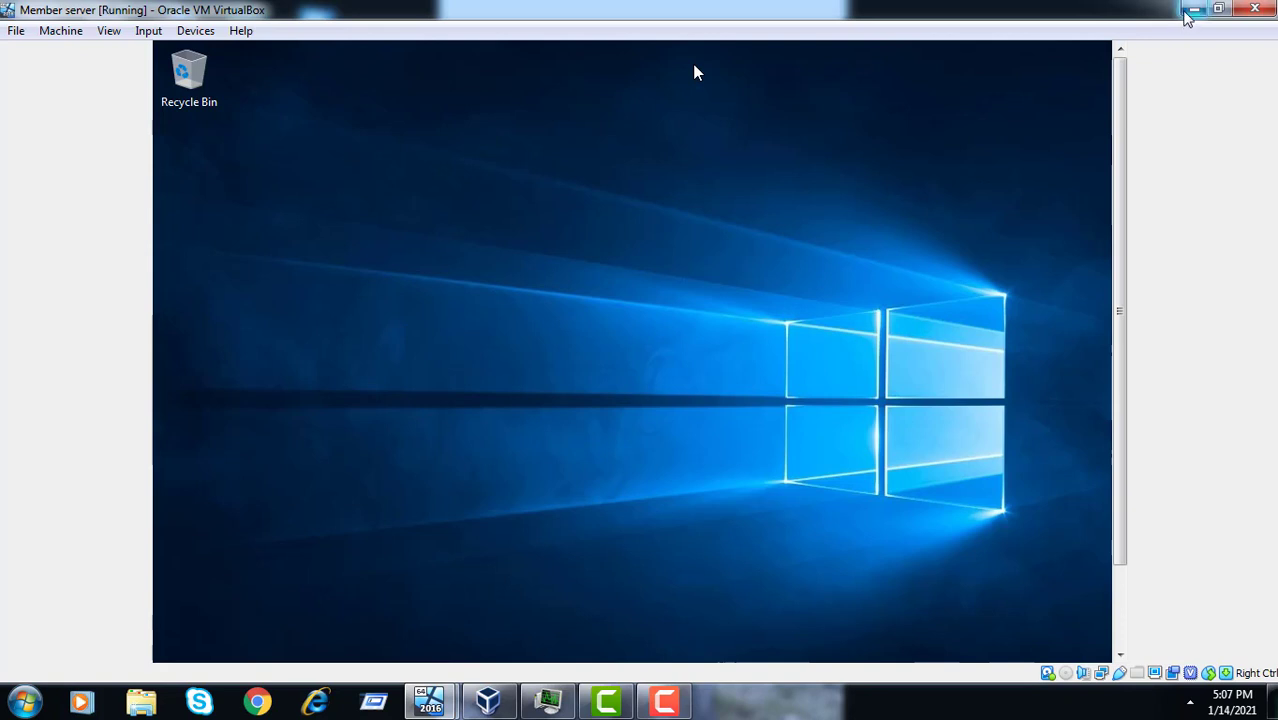
click(1190, 12)
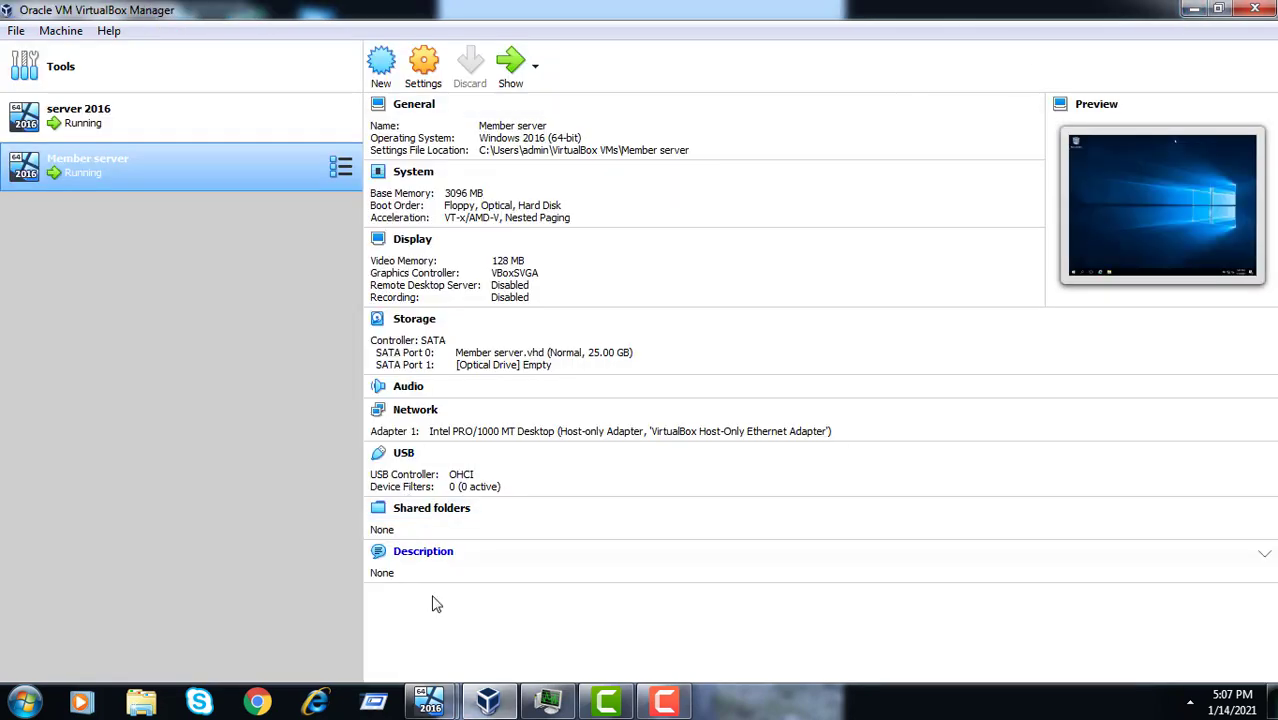
mouse_move(433, 702)
click(394, 645)
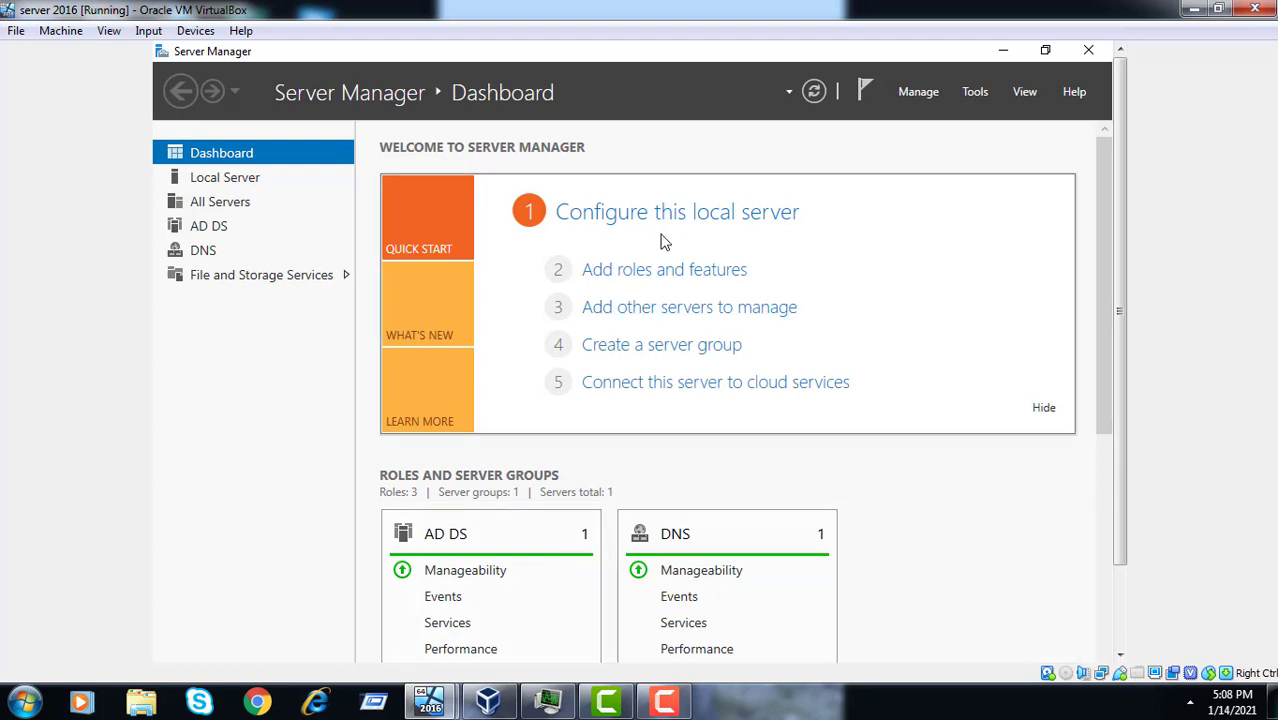
- Launch Active Directory Users and Computers from Server Manager Tools and view the tus.com IT unit
click(975, 92)
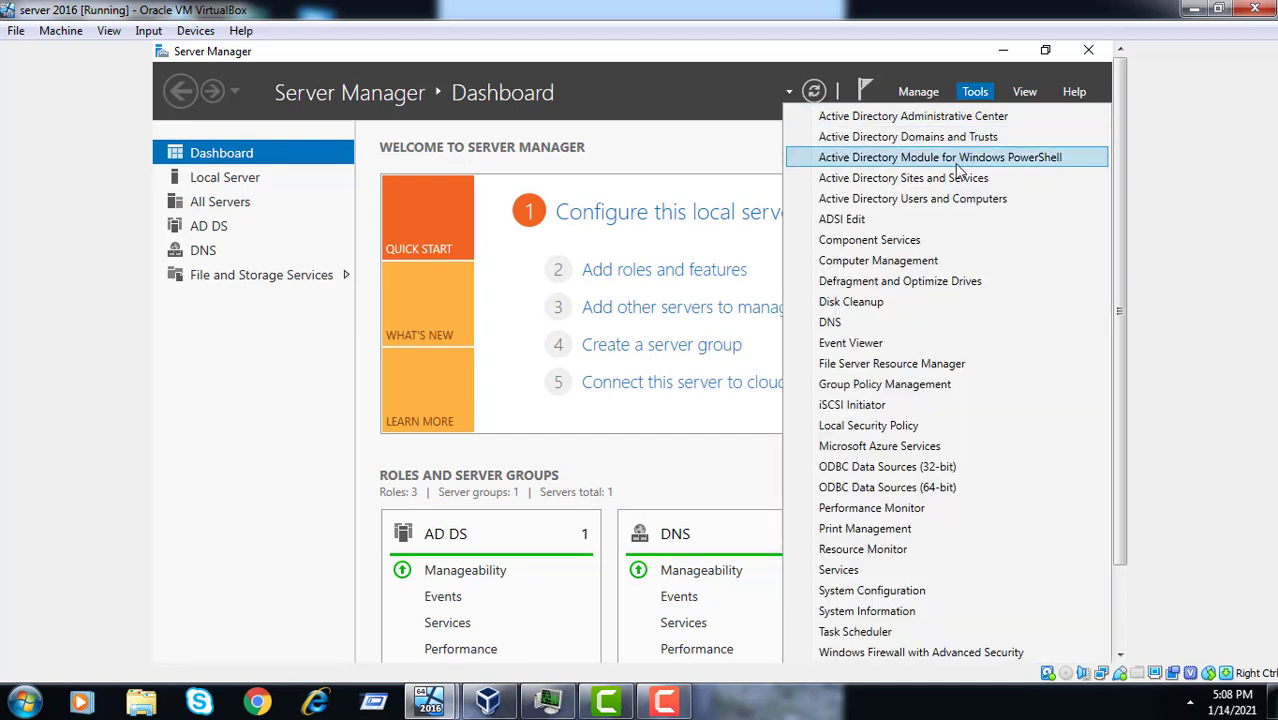
click(950, 205)
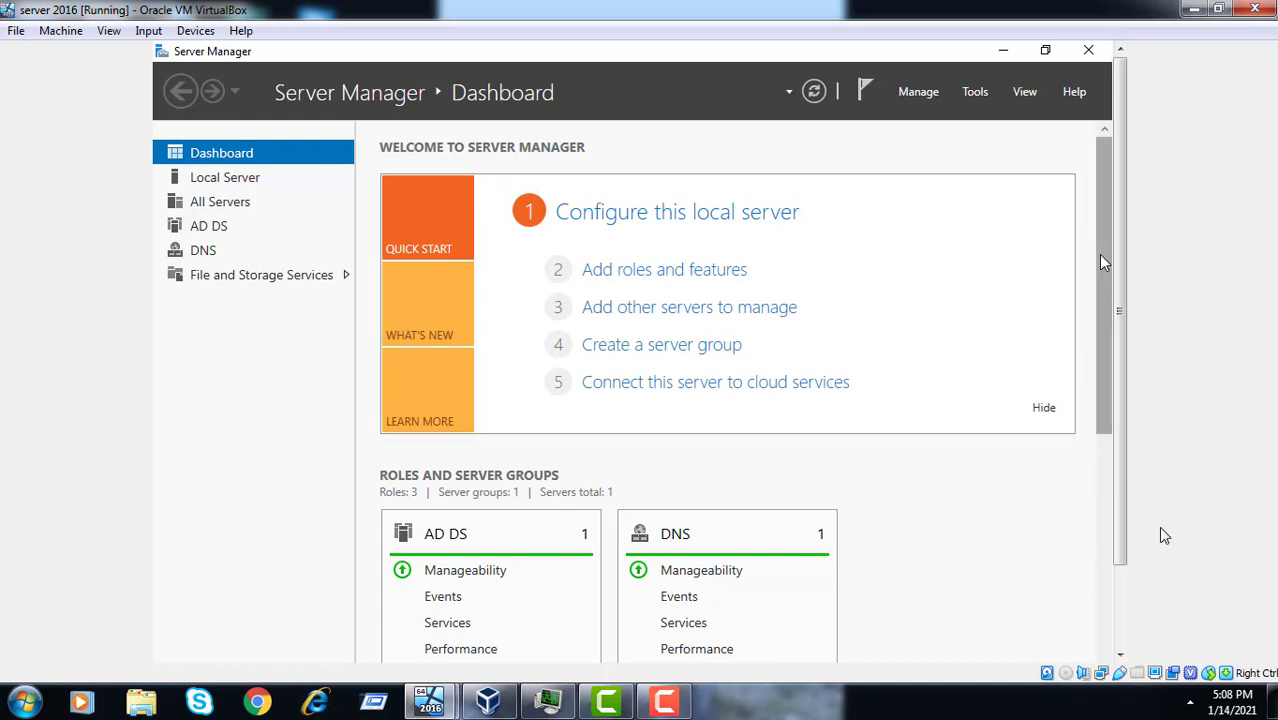
click(1121, 603)
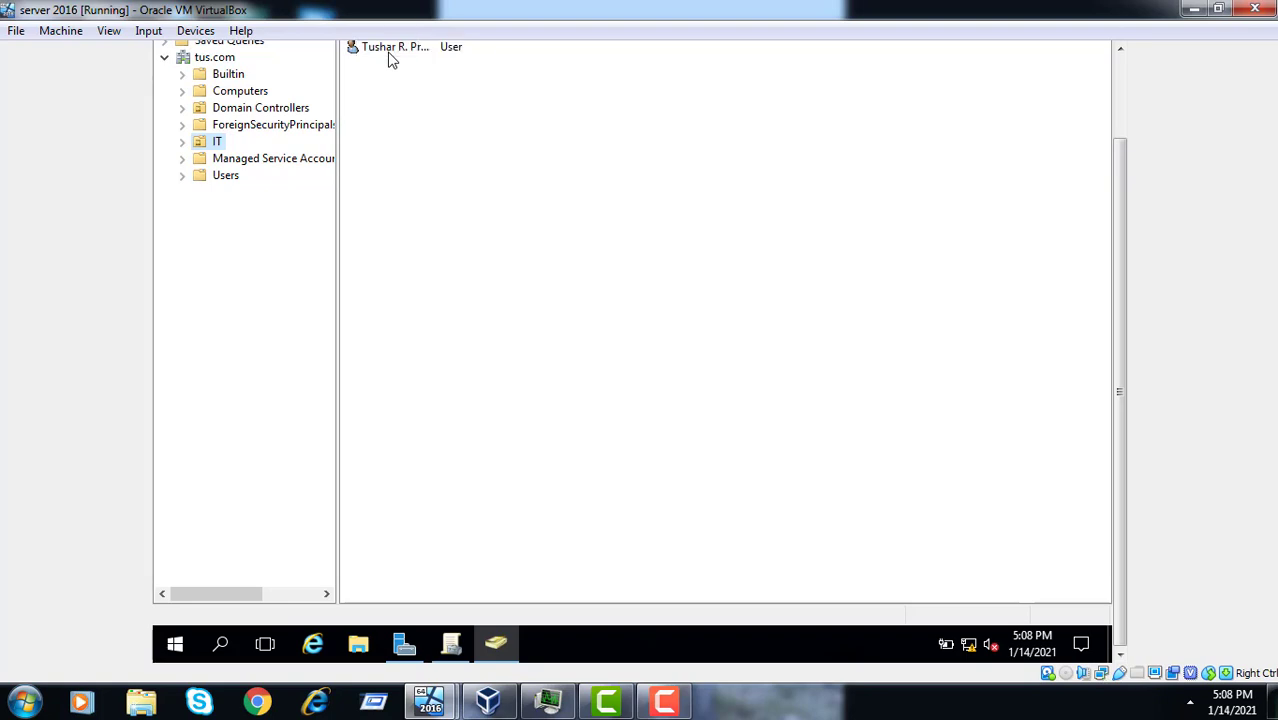
click(1121, 95)
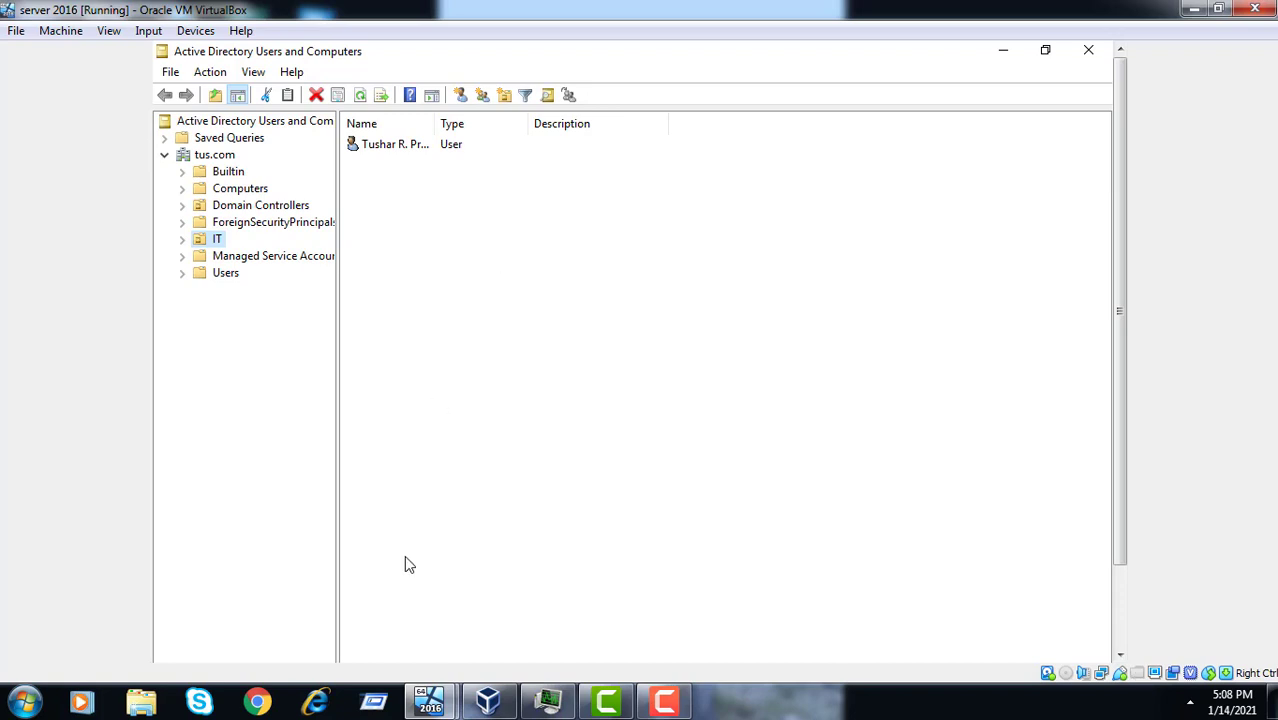
- Bring the Member server VM forward and scroll its display to see the desktop and taskbar
click(490, 703)
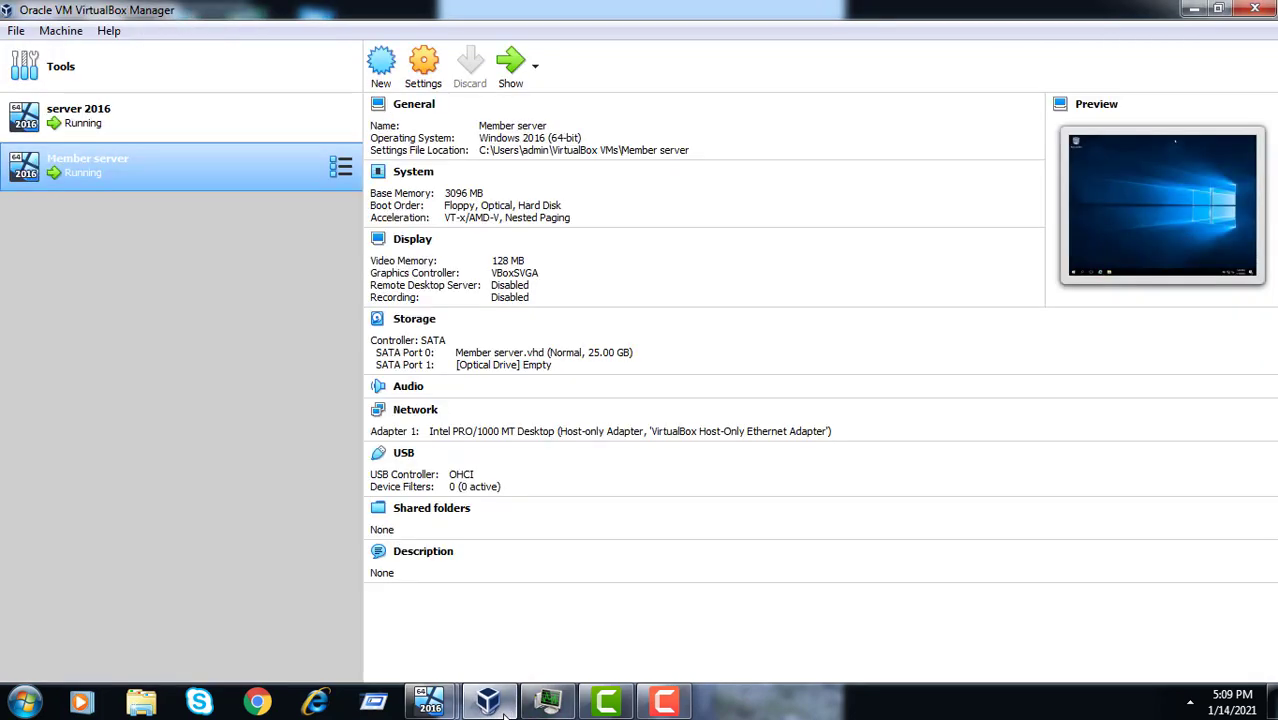
mouse_move(455, 708)
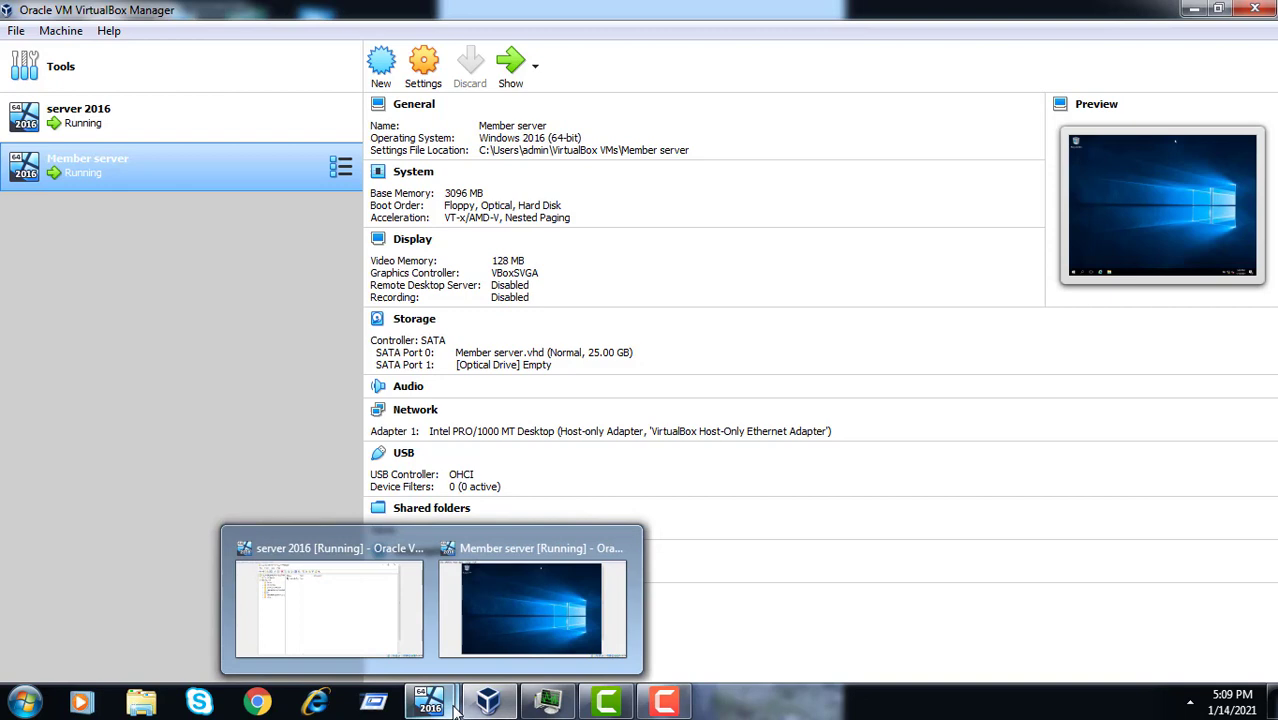
click(615, 605)
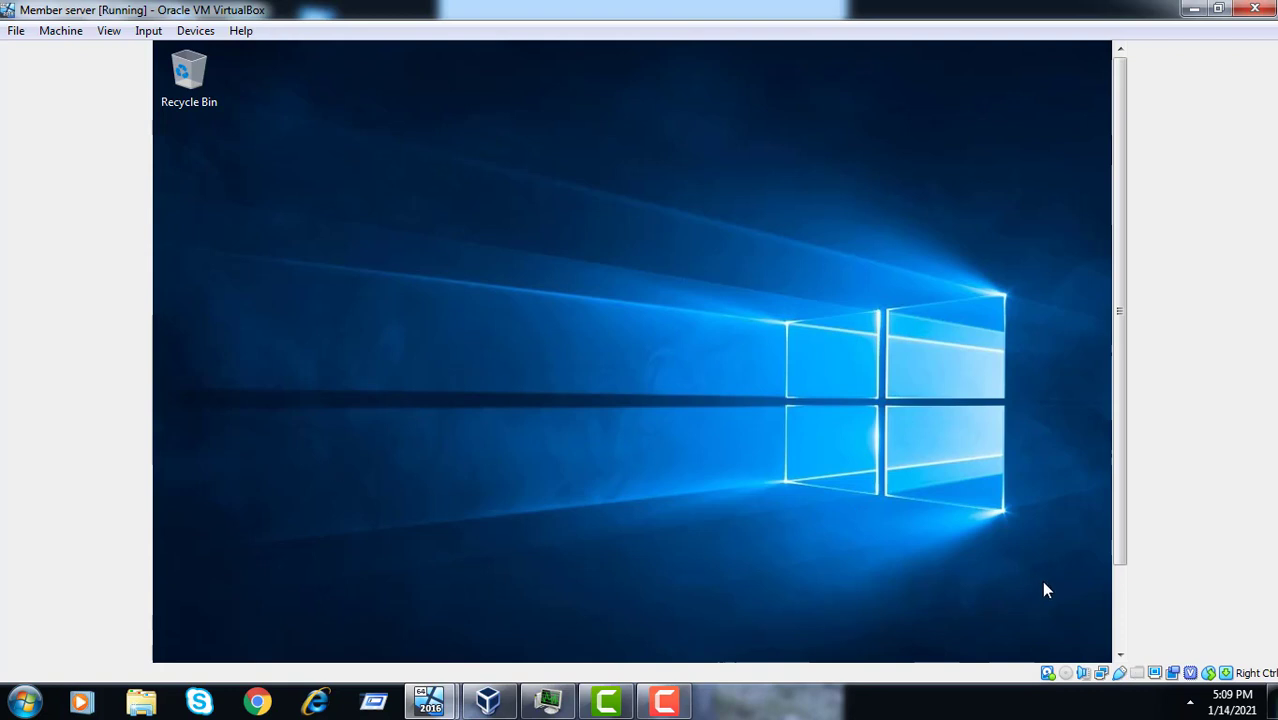
click(1123, 630)
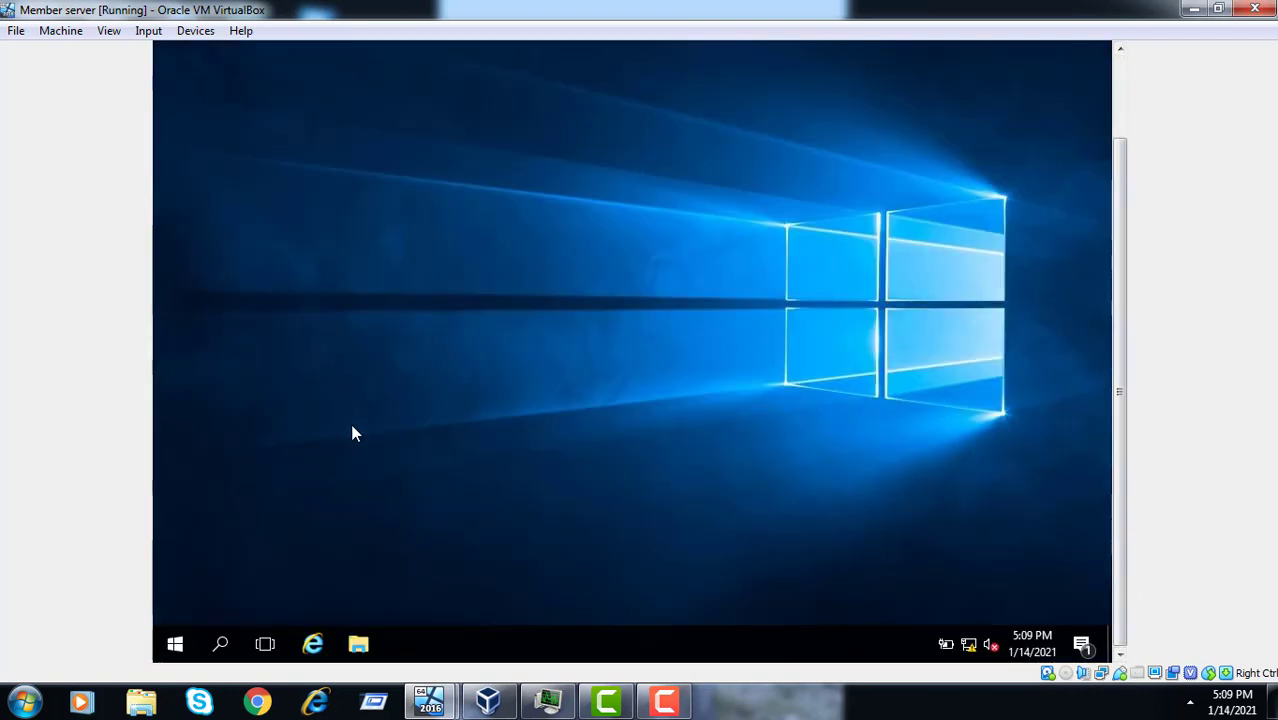
click(1118, 94)
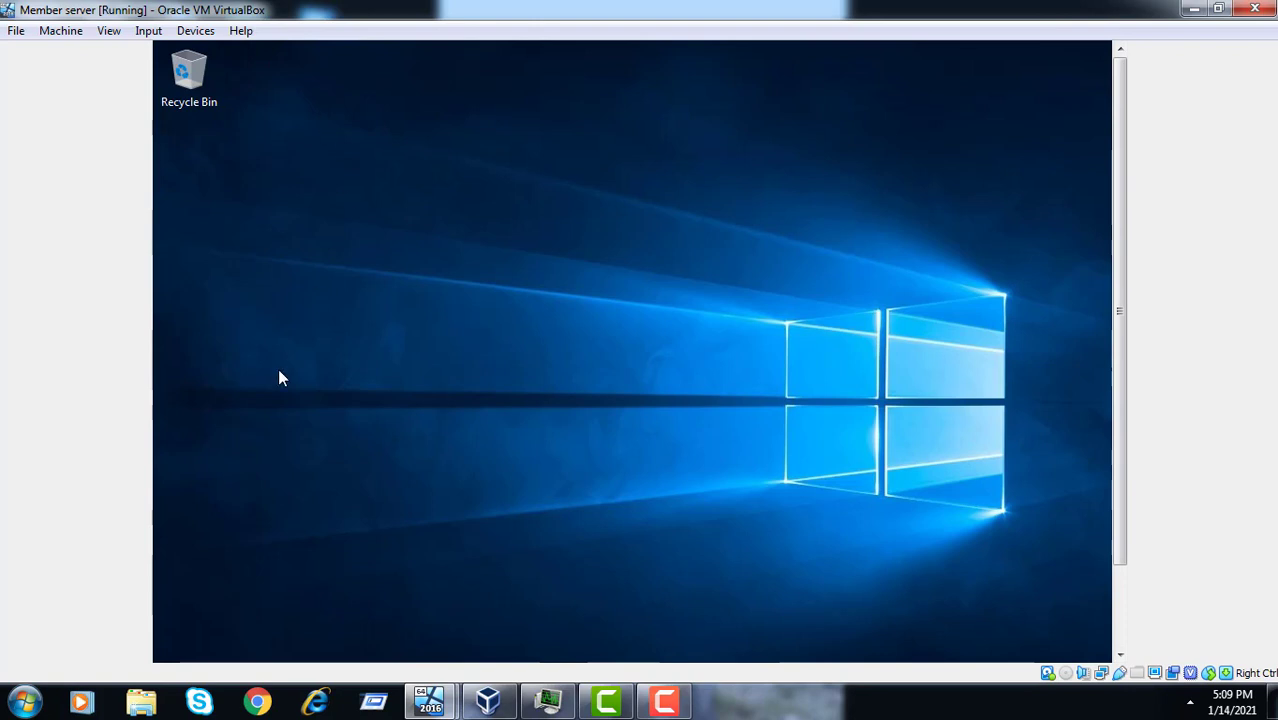
drag(373, 702, 316, 702)
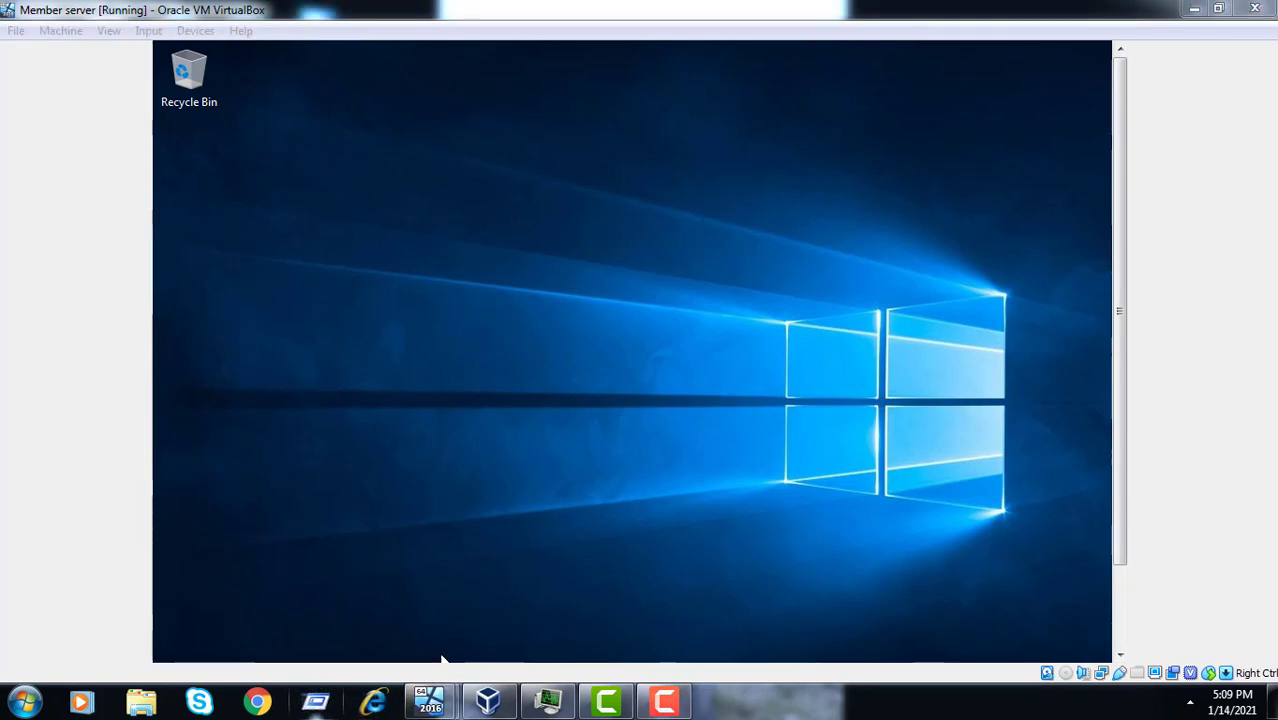
- Close Active Directory Users and Computers and launch Group Policy Management from Server Manager Tools
mouse_move(416, 710)
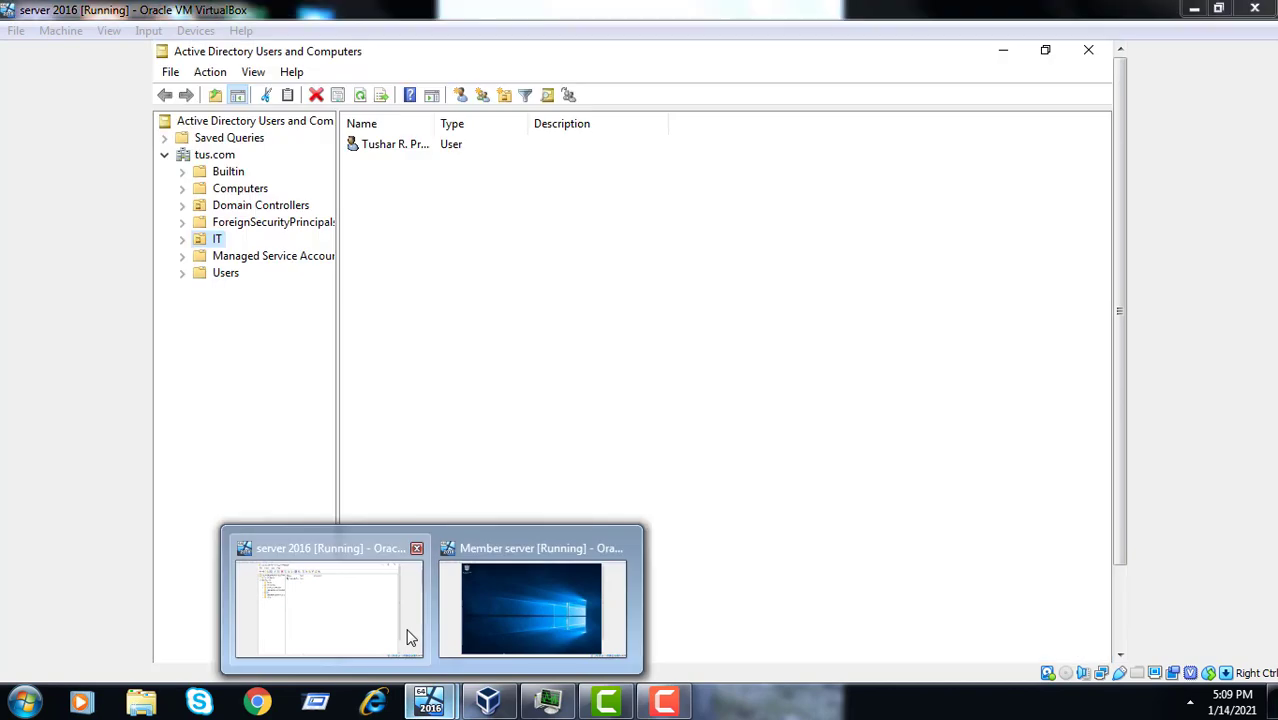
click(410, 637)
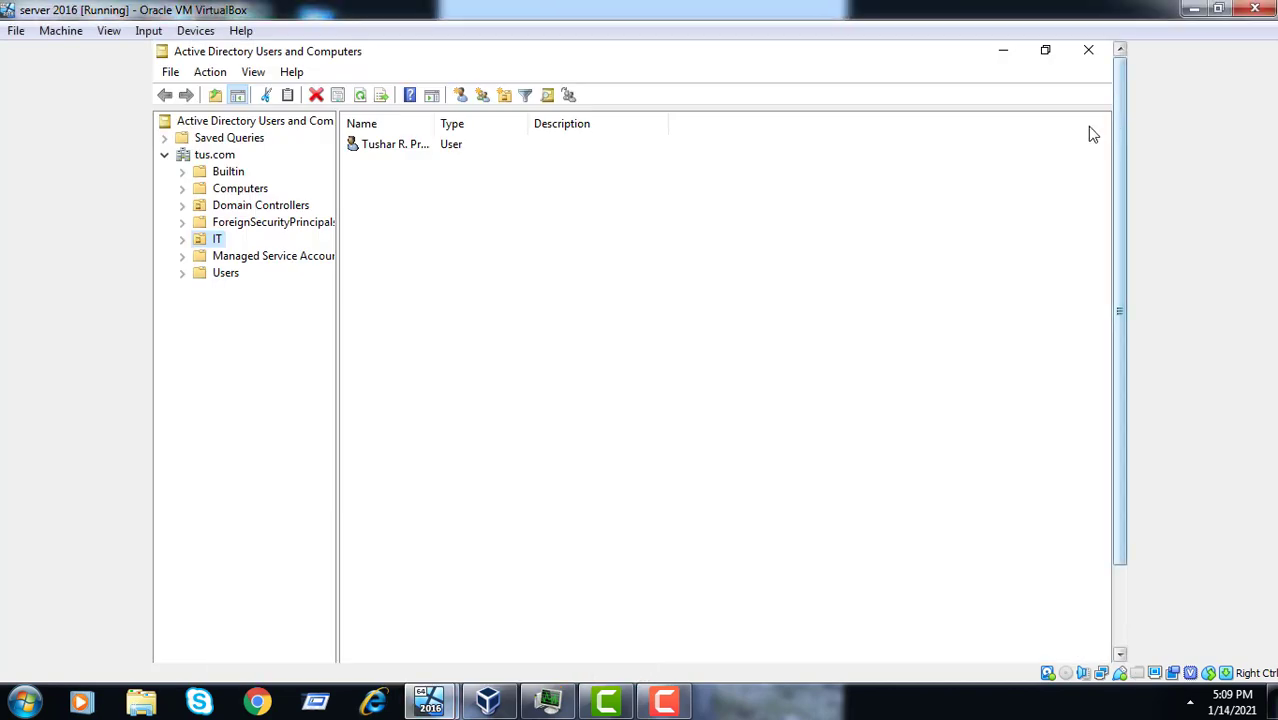
click(1098, 51)
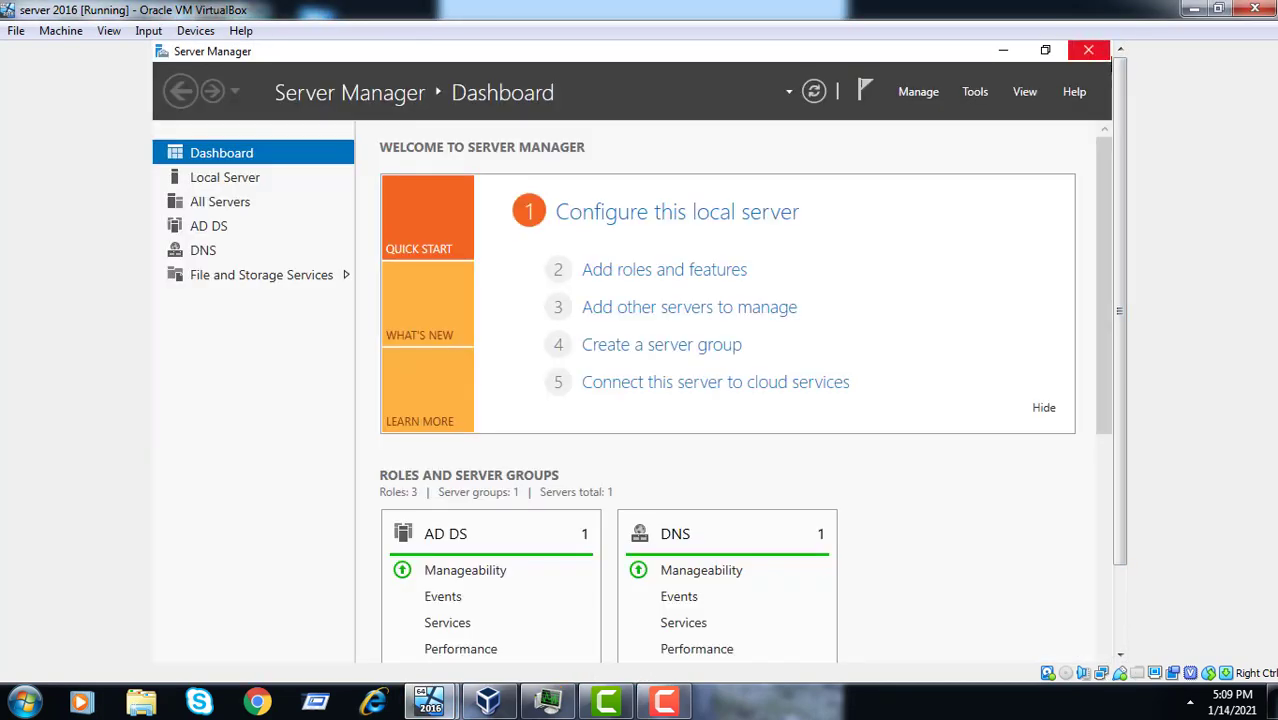
click(977, 94)
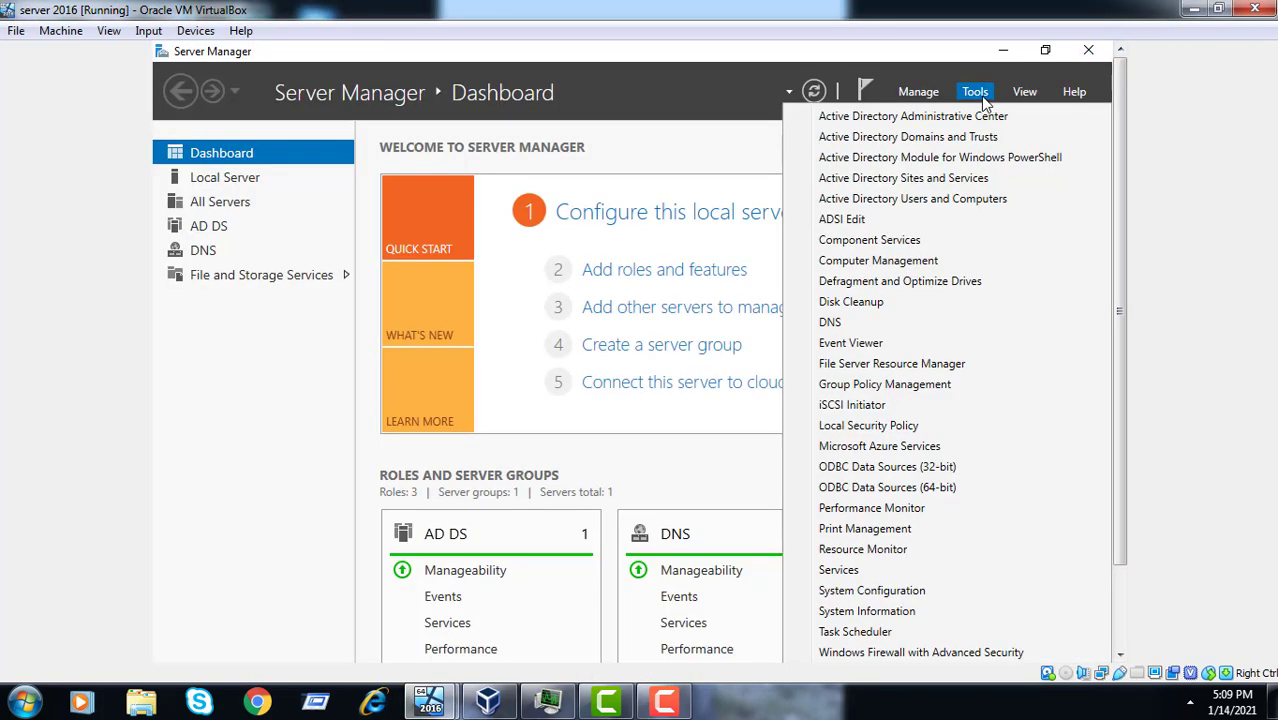
click(926, 387)
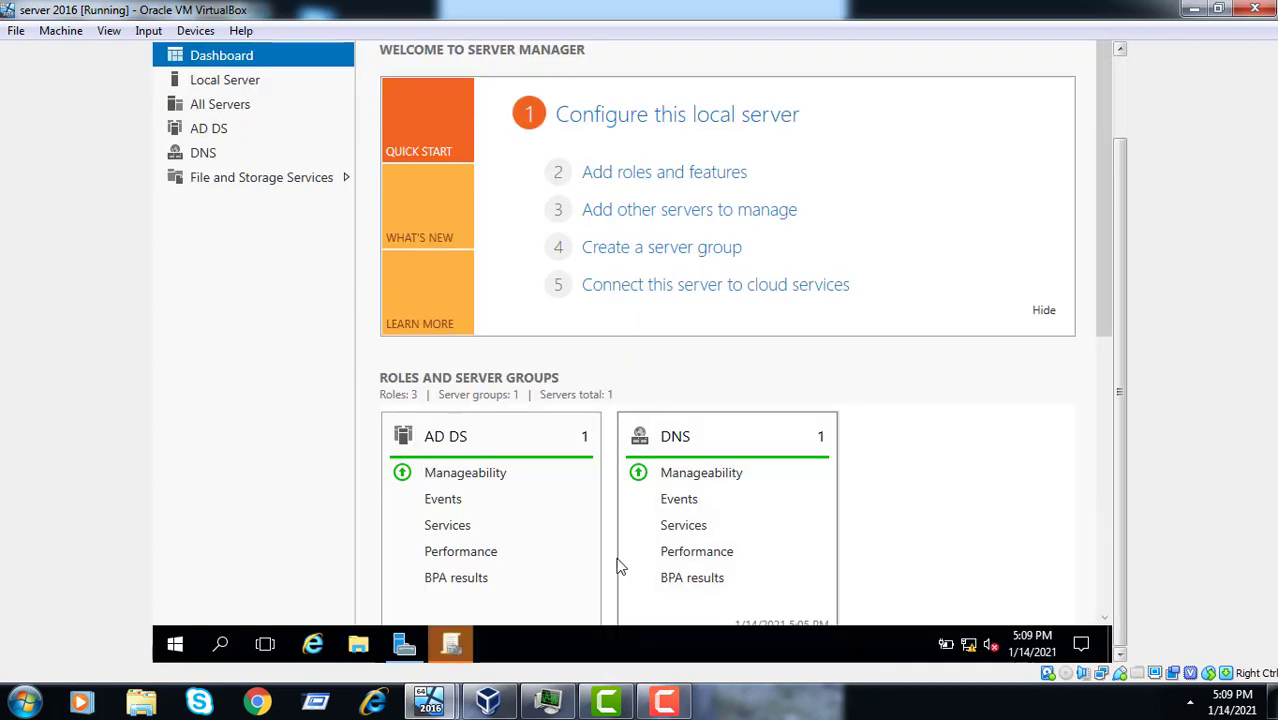
mouse_move(440, 670)
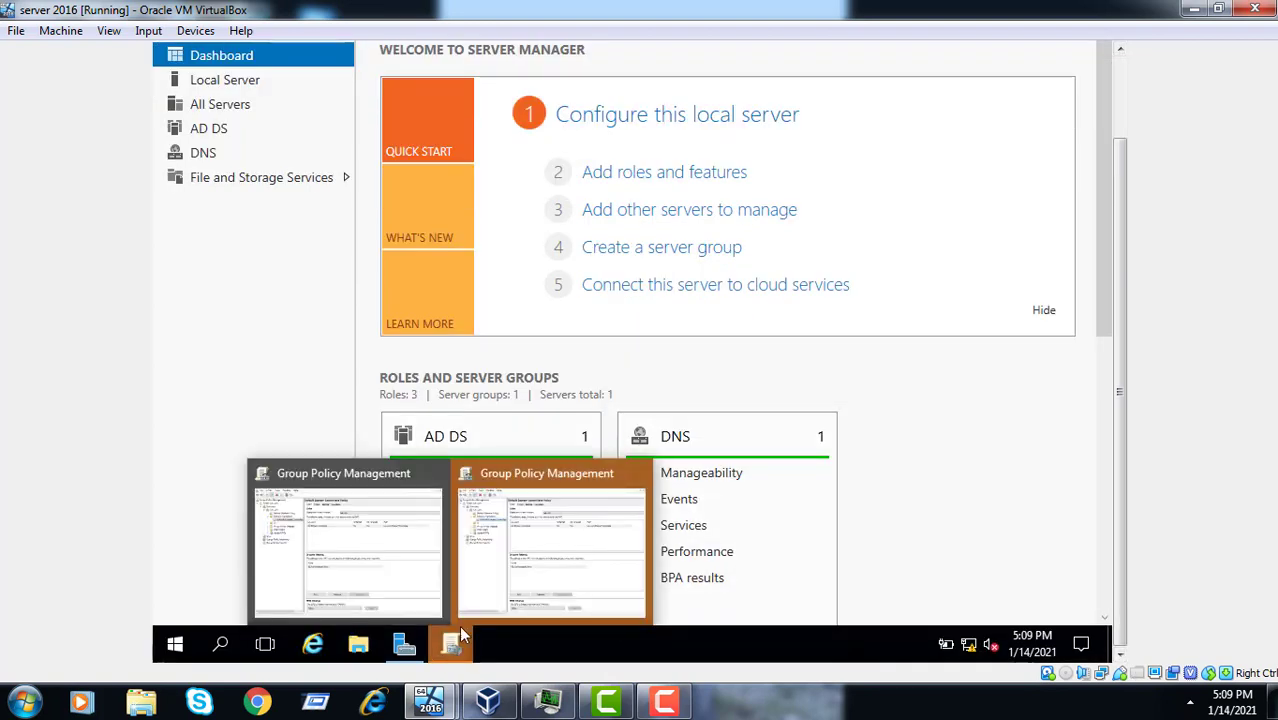
mouse_move(606, 468)
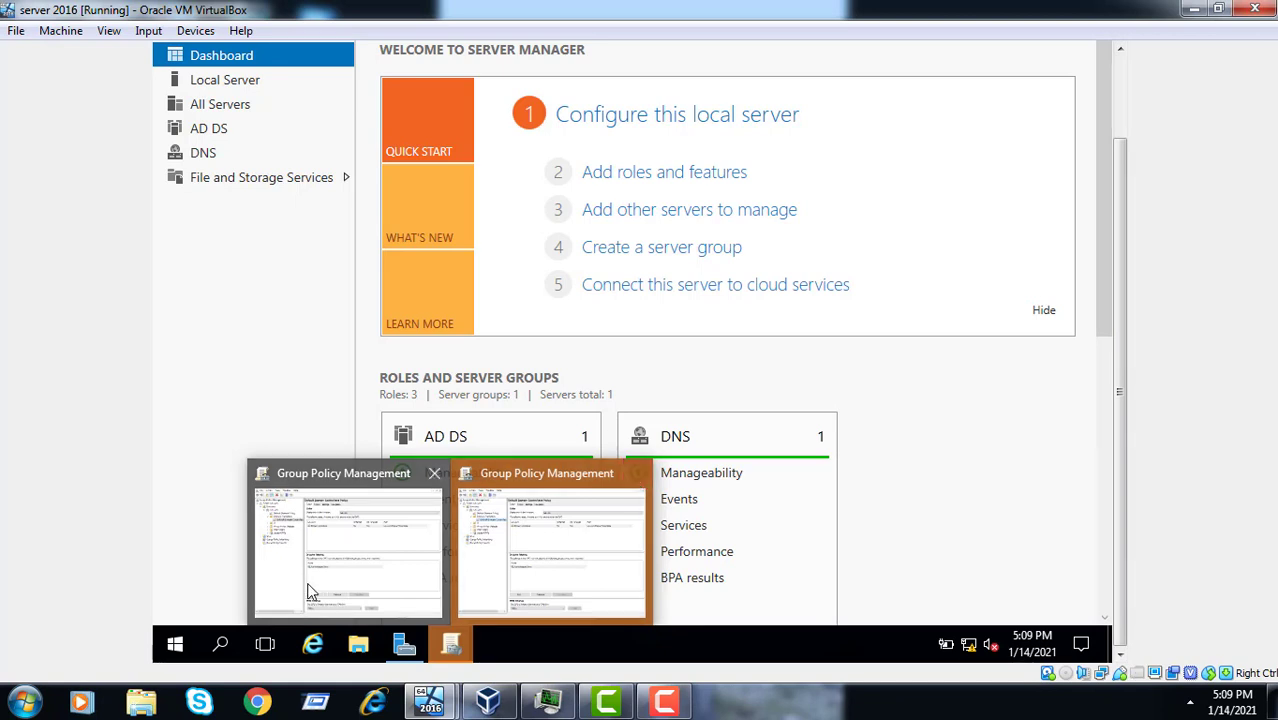
click(335, 578)
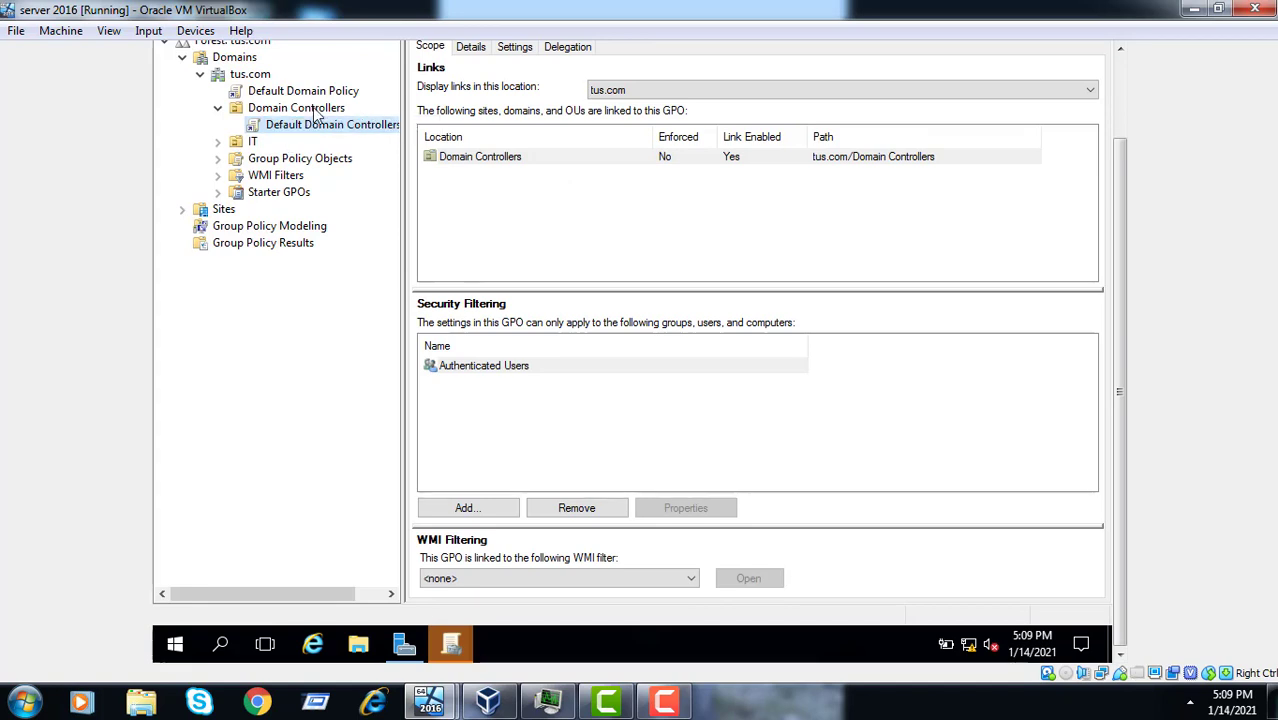
- Inspect the IT unit's linked GPOs and the Default Domain Controllers Policy link
click(254, 143)
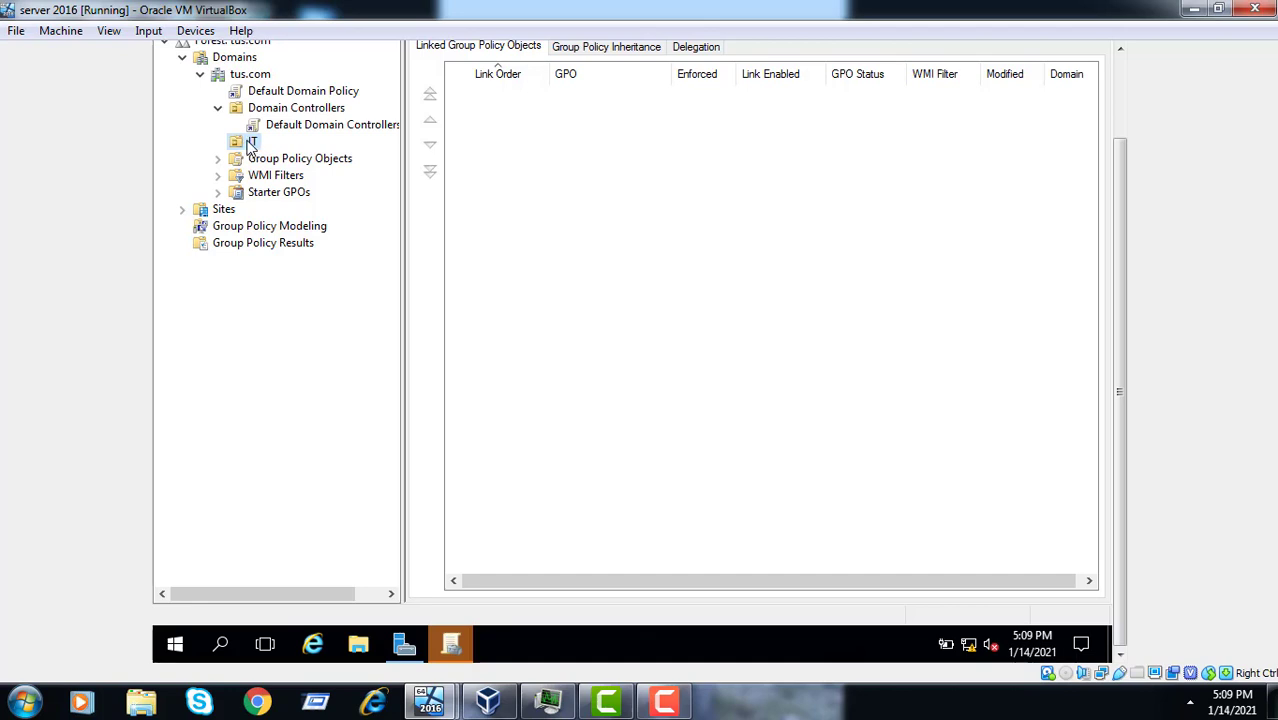
right_click(253, 124)
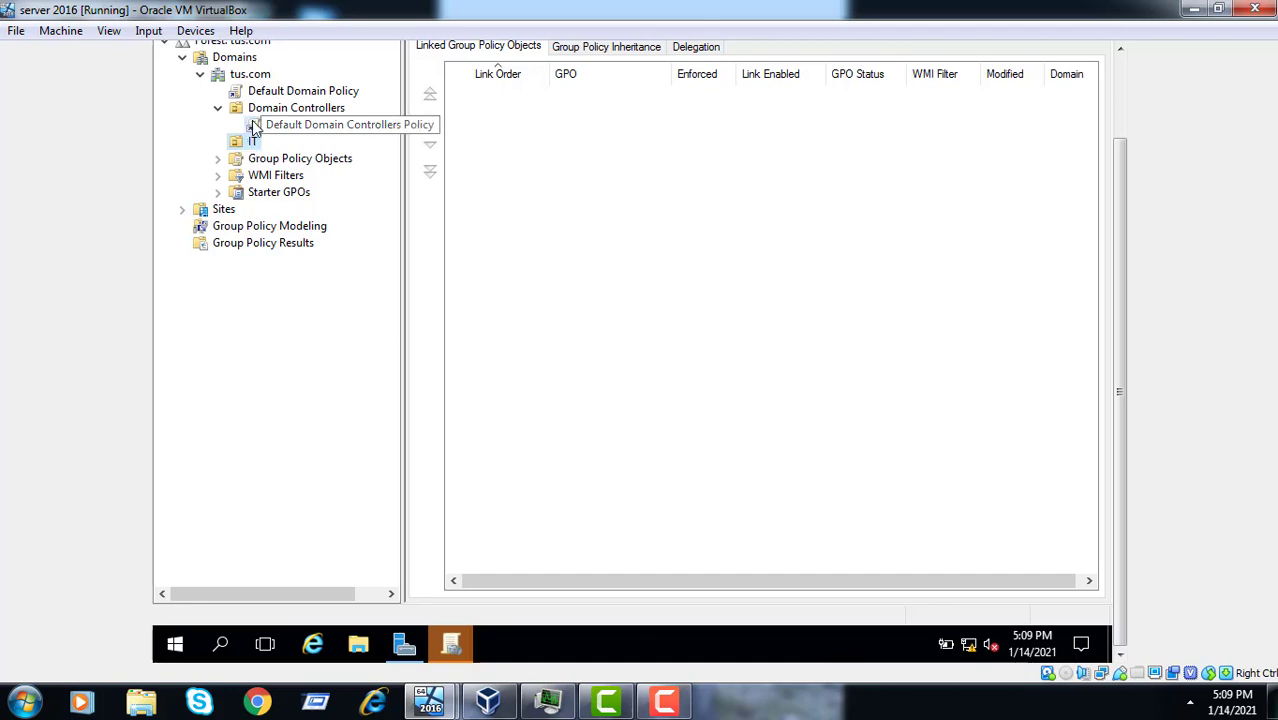
click(253, 140)
click(258, 125)
click(253, 141)
- Create a GPO named 'Remove recycle bin icon' and link it to the IT unit
right_click(252, 145)
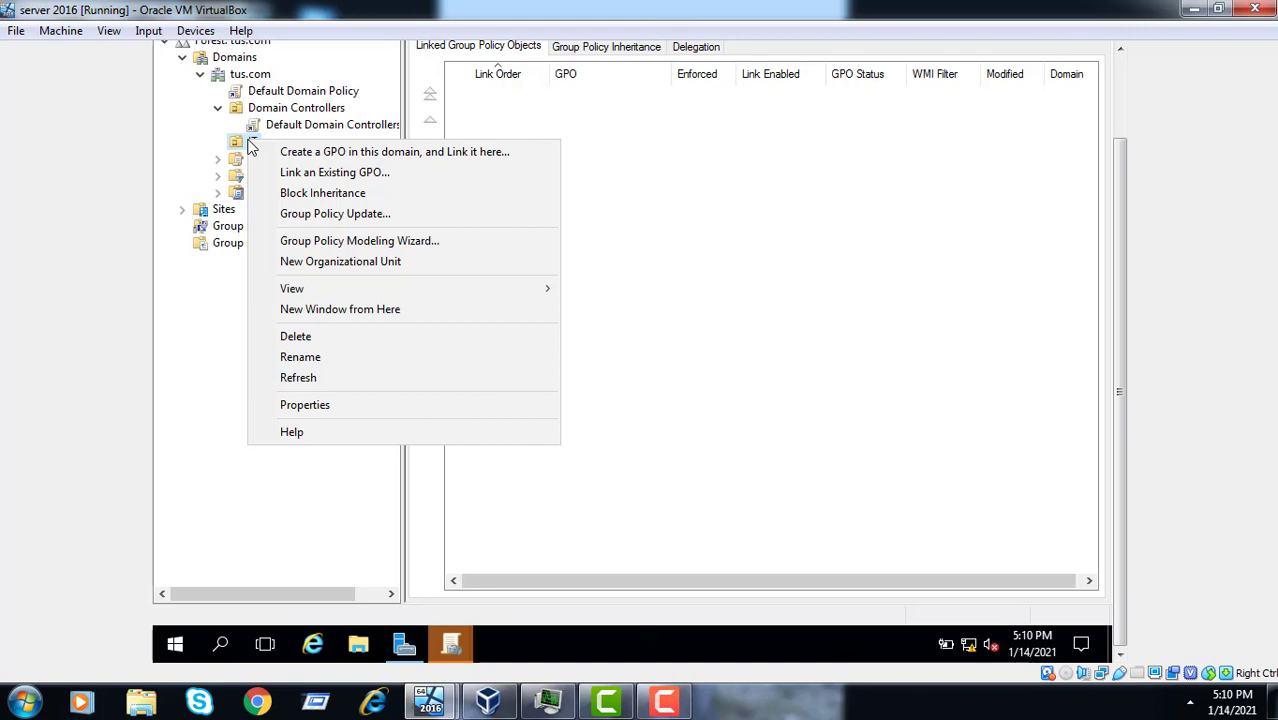
click(300, 154)
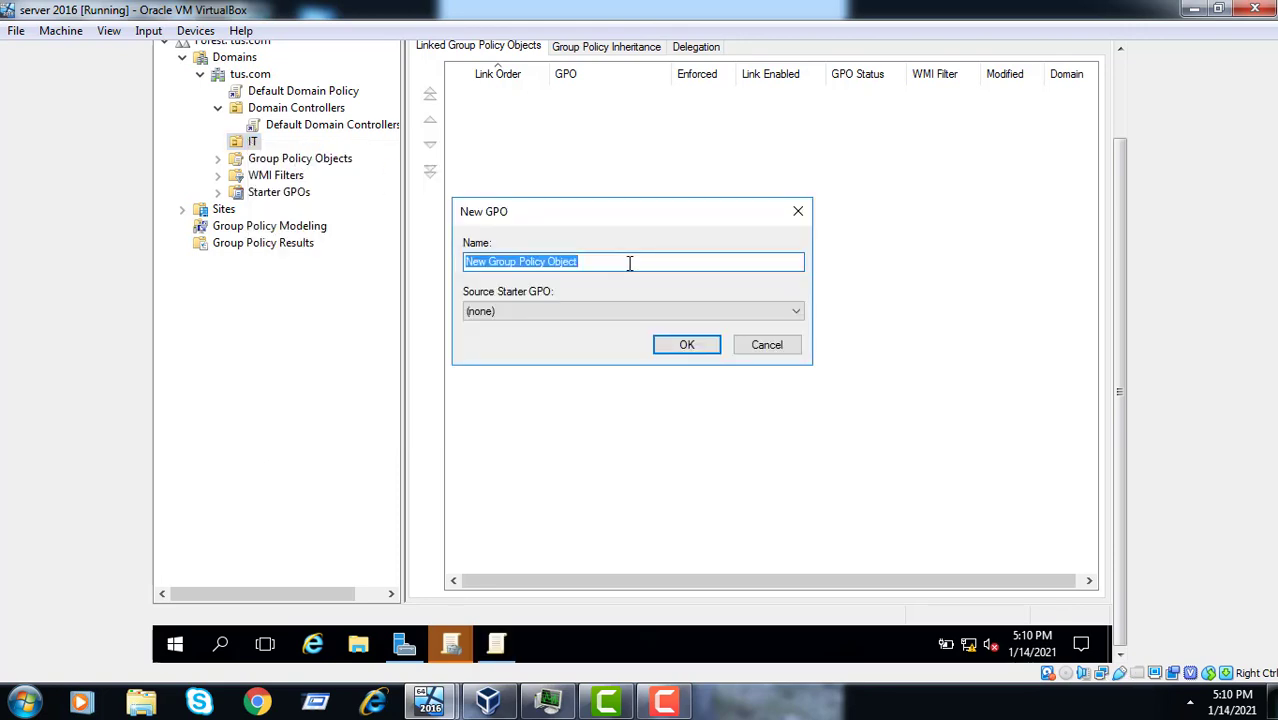
key(BackSpace)
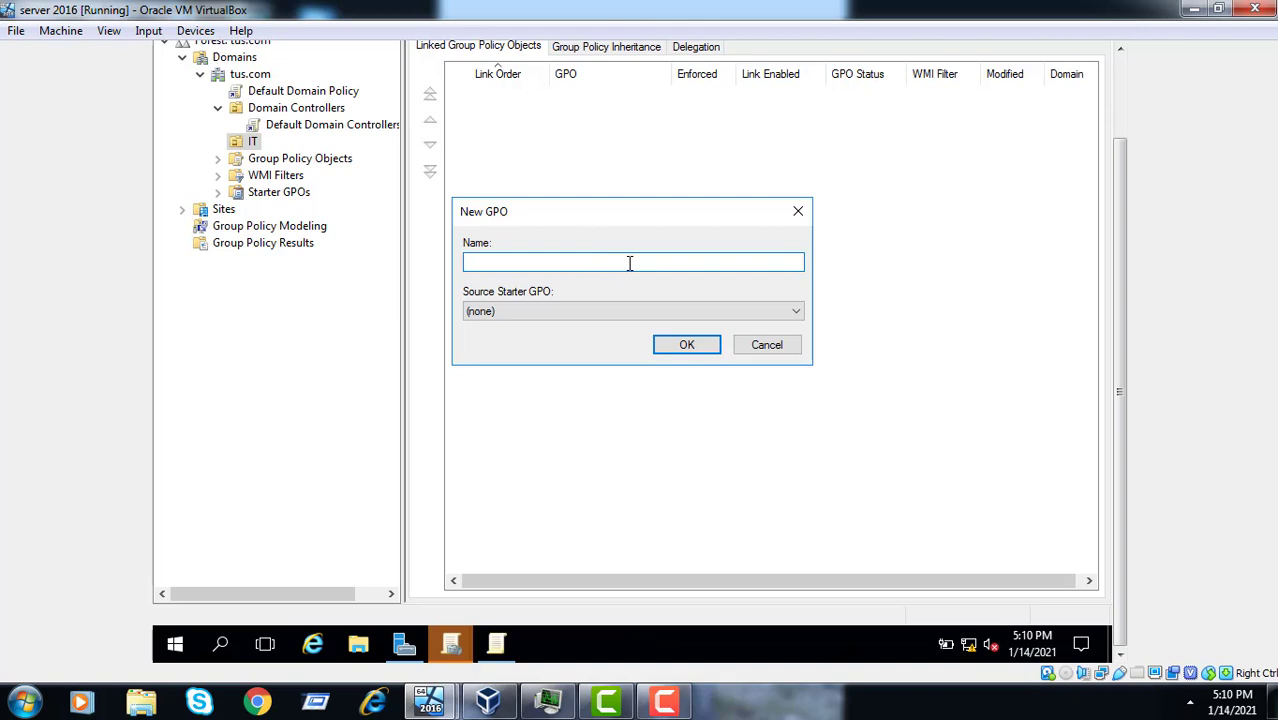
text(Remove recycle bin icon)
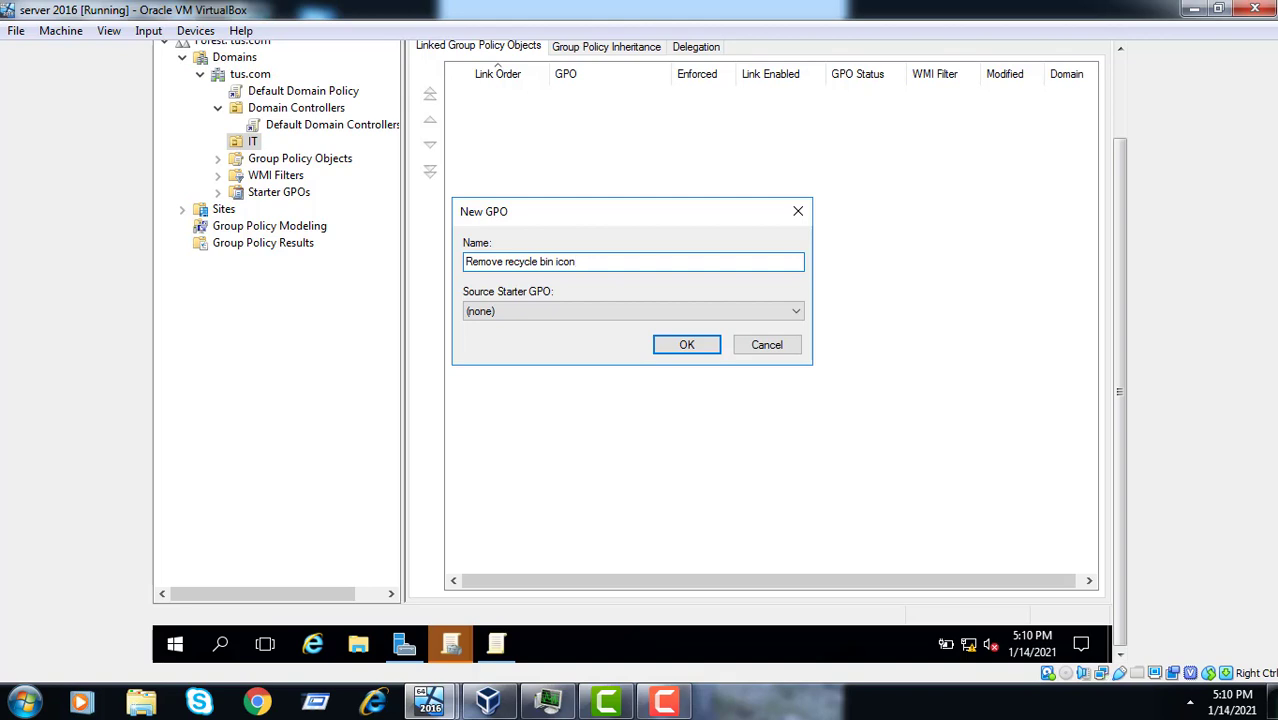
click(676, 345)
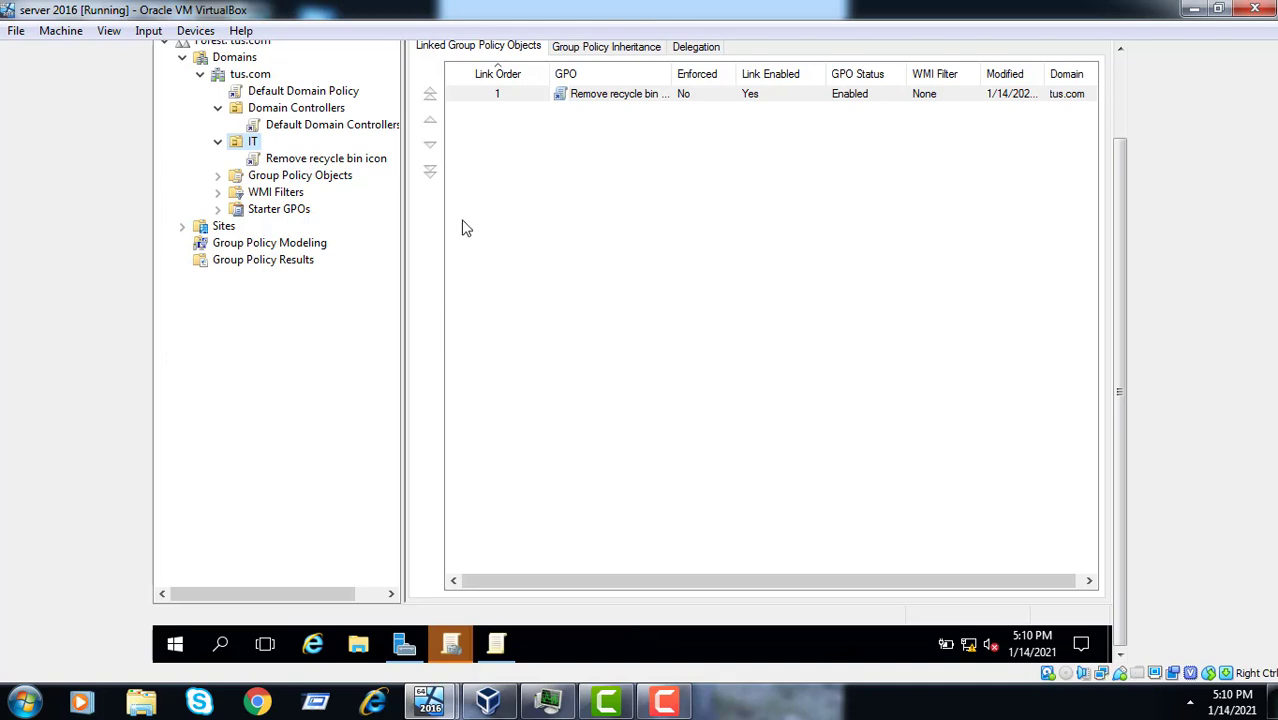
- Edit the Remove recycle bin icon GPO and go to User Configuration > Administrative Templates > Desktop
click(345, 160)
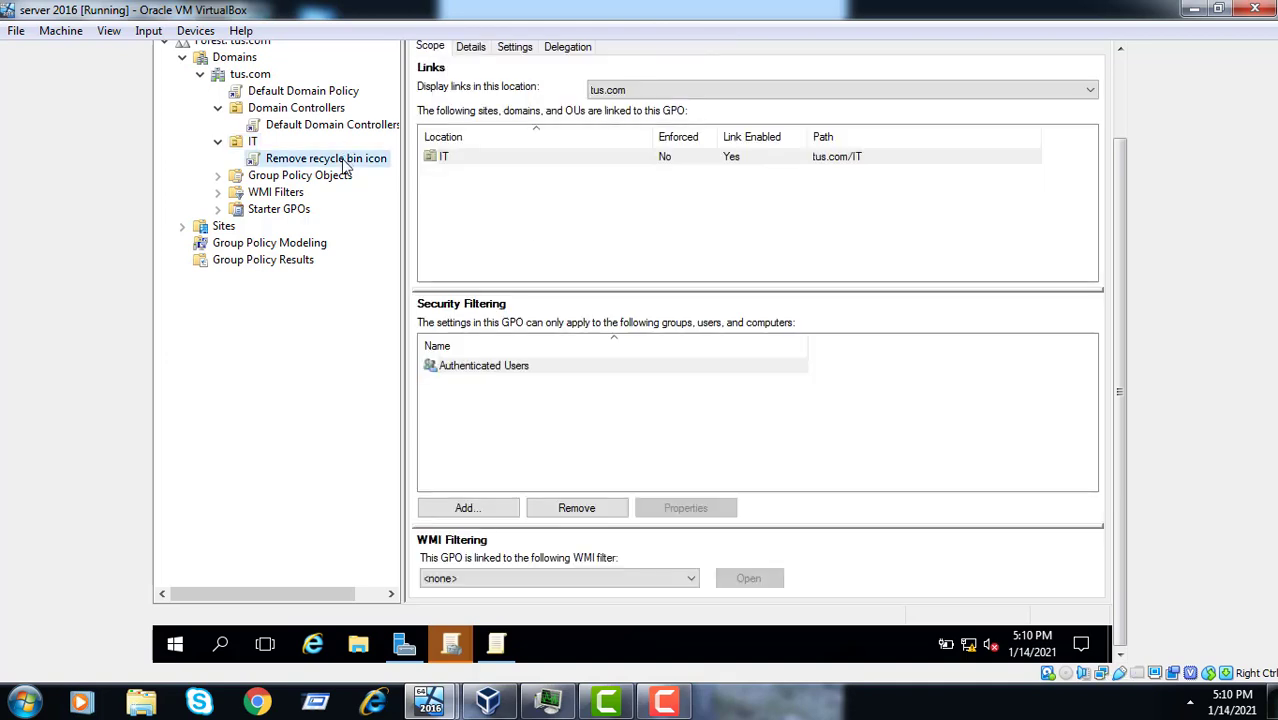
right_click(345, 165)
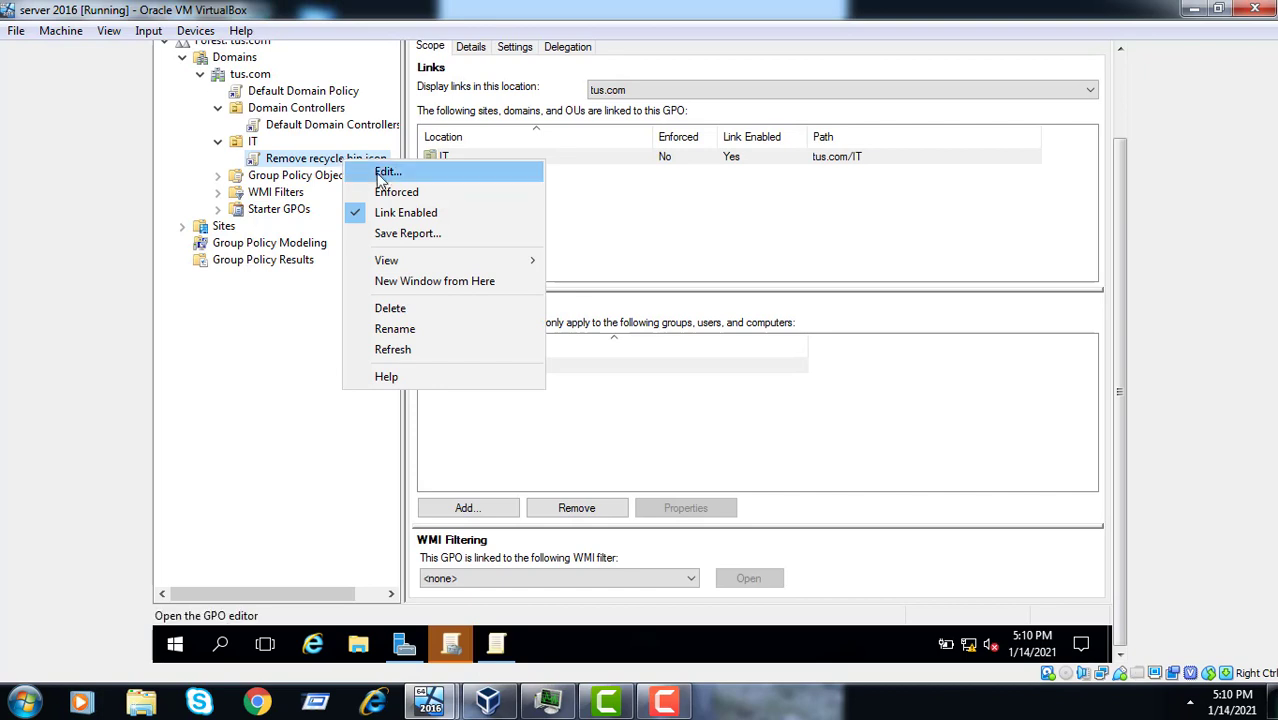
click(385, 175)
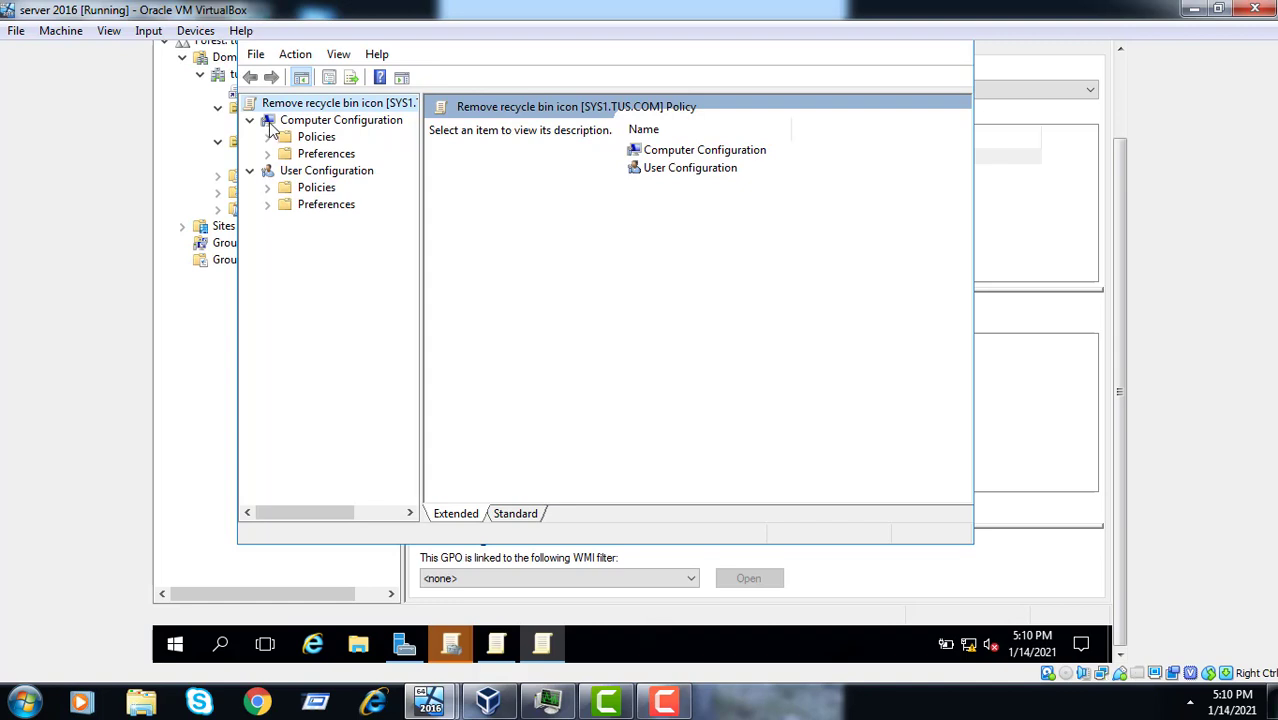
click(267, 188)
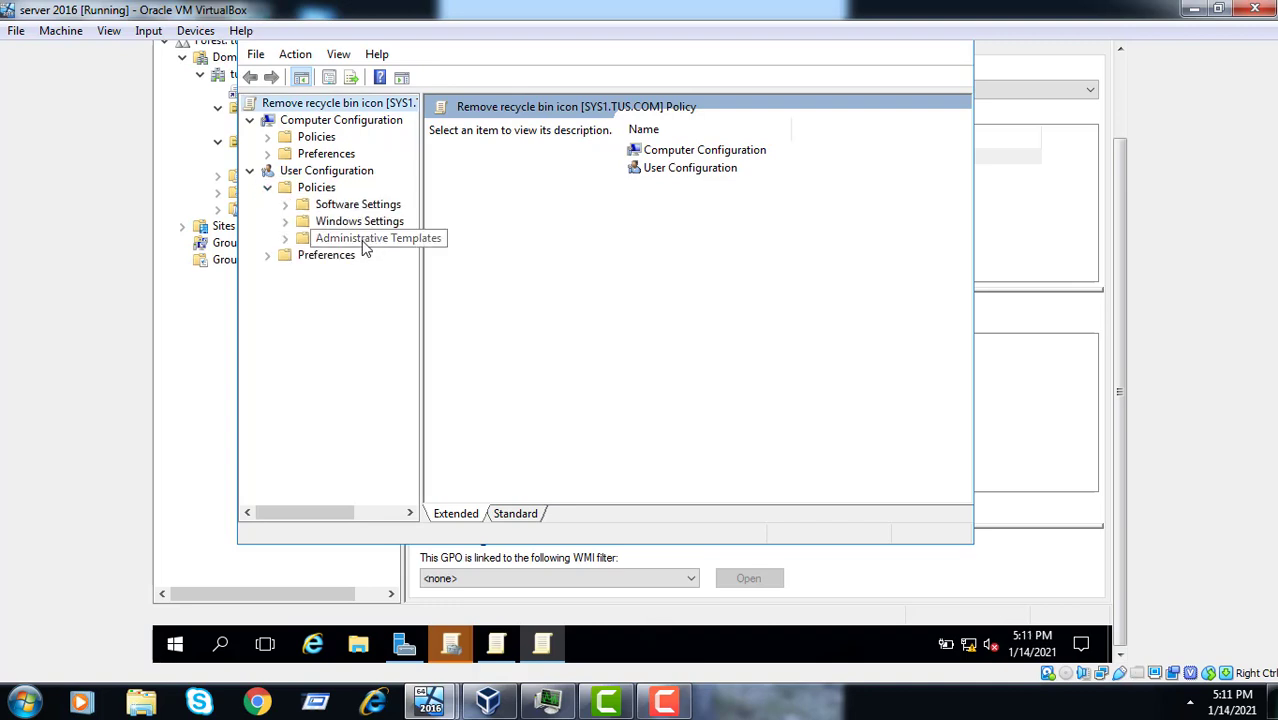
click(286, 240)
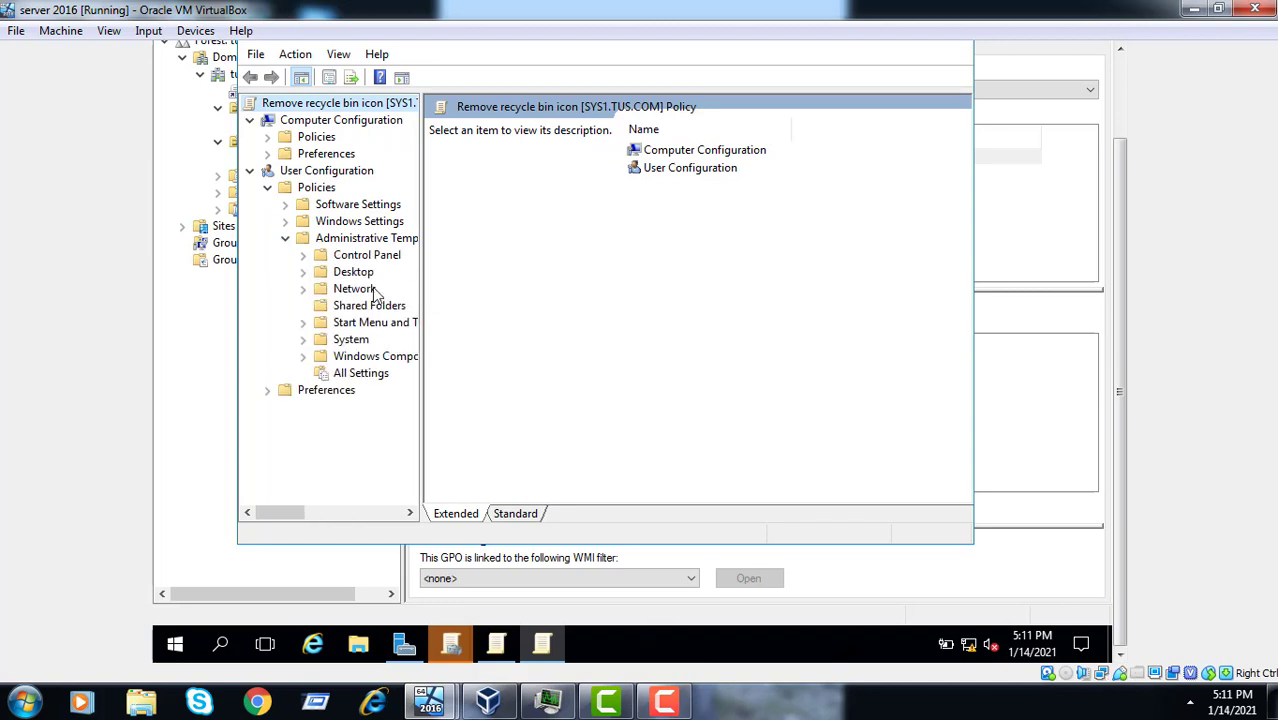
click(358, 279)
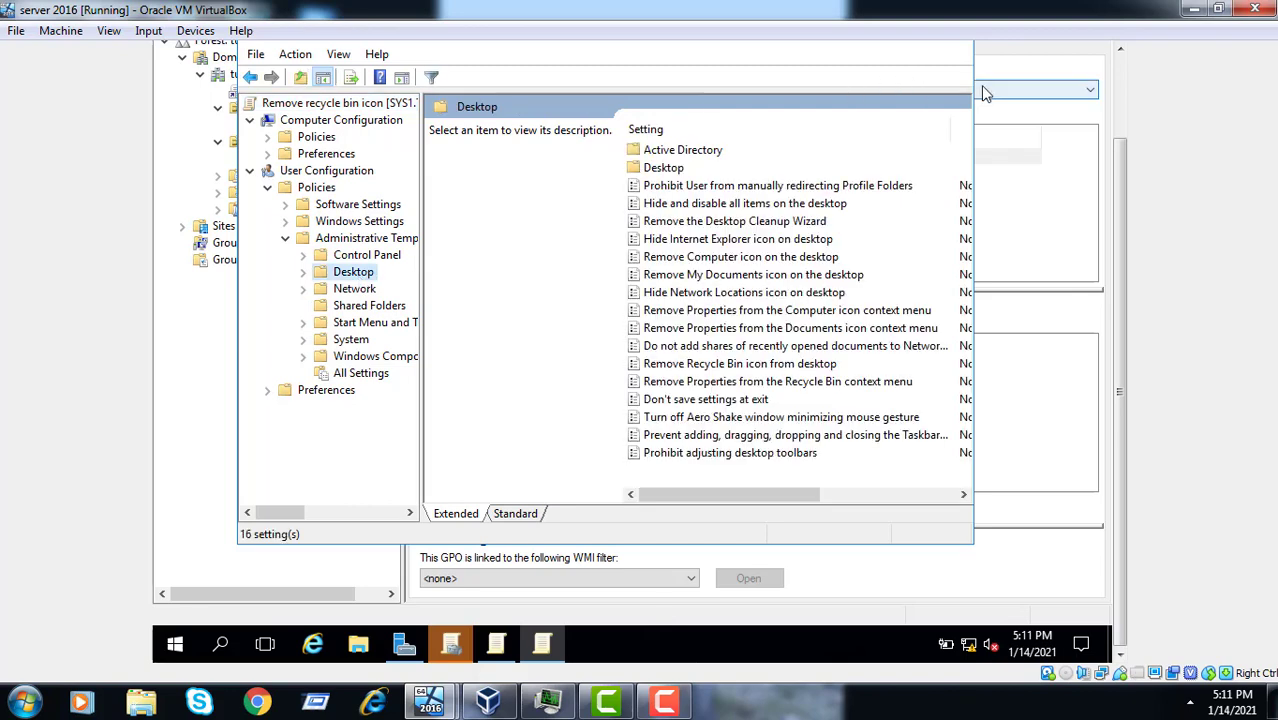
click(1121, 75)
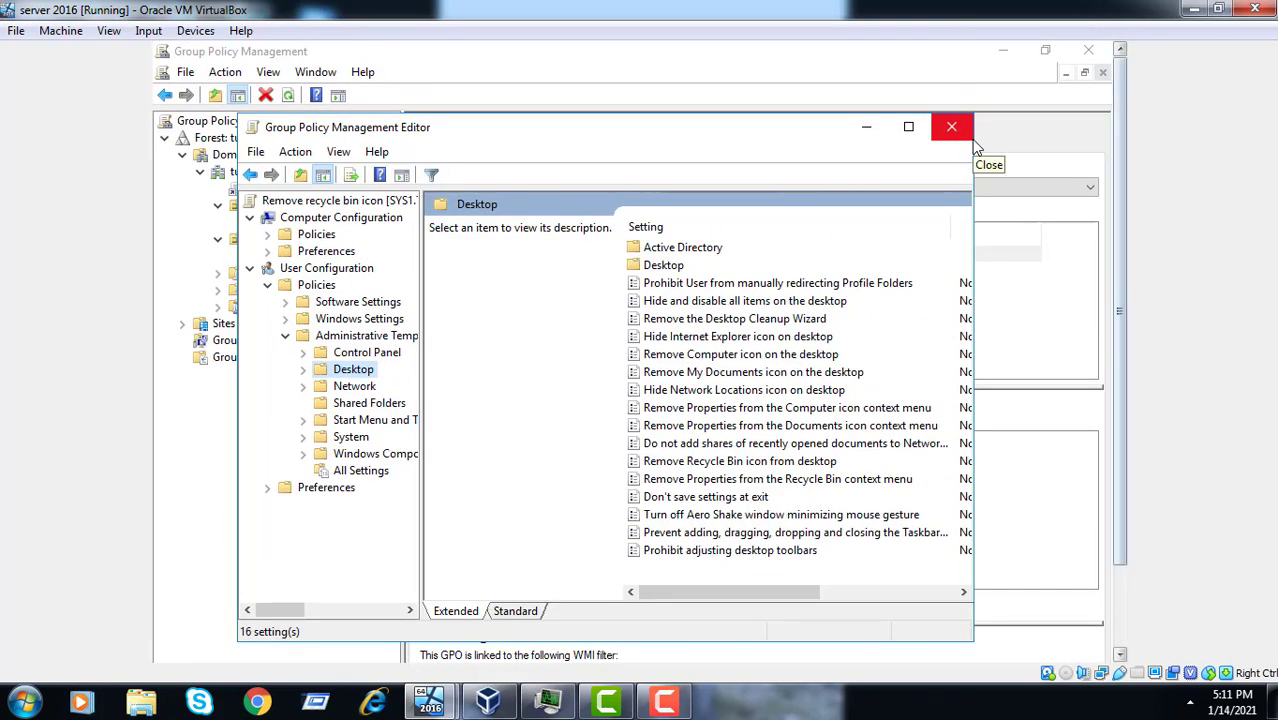
- Maximize the policy editor and open the Remove Recycle Bin icon from desktop setting
click(907, 130)
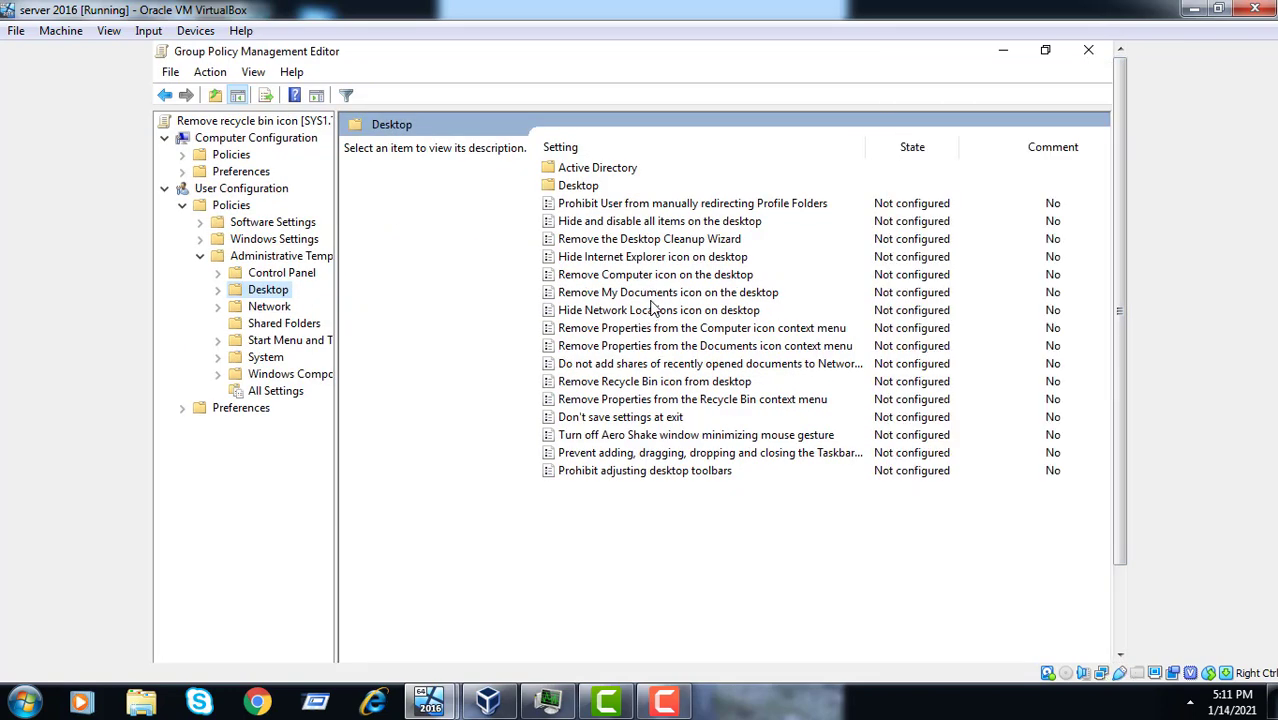
click(666, 385)
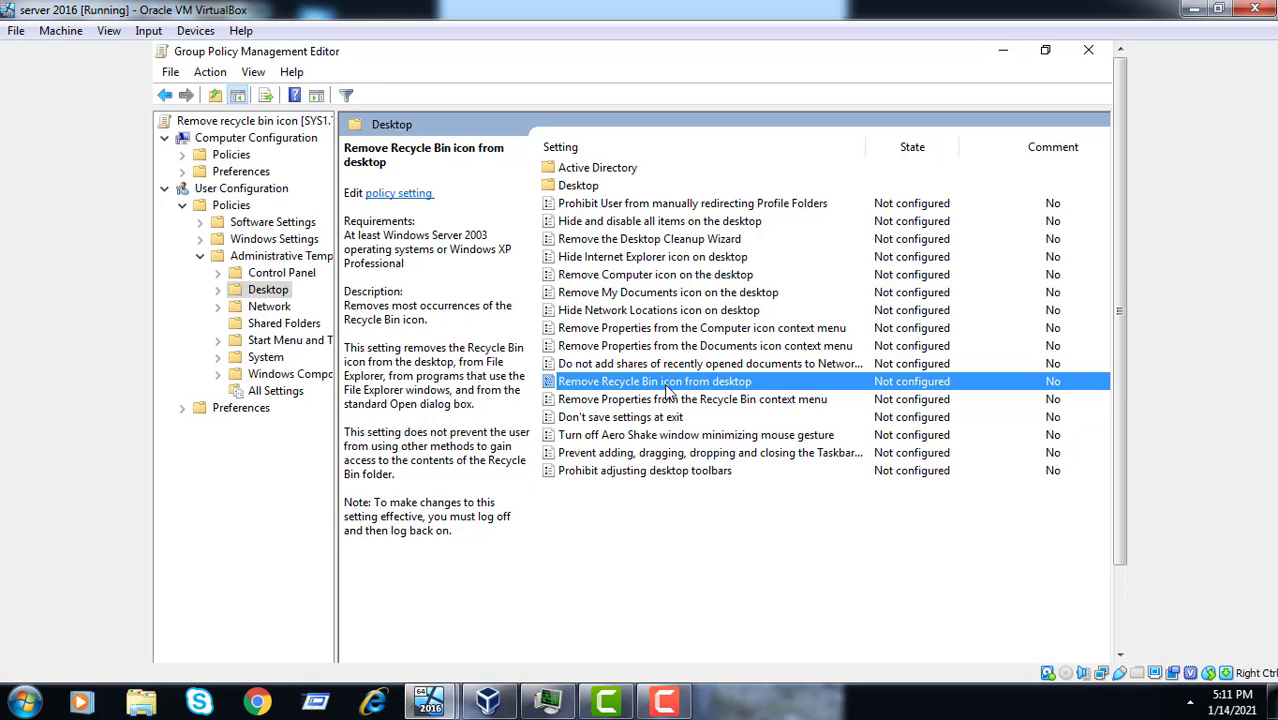
right_click(661, 393)
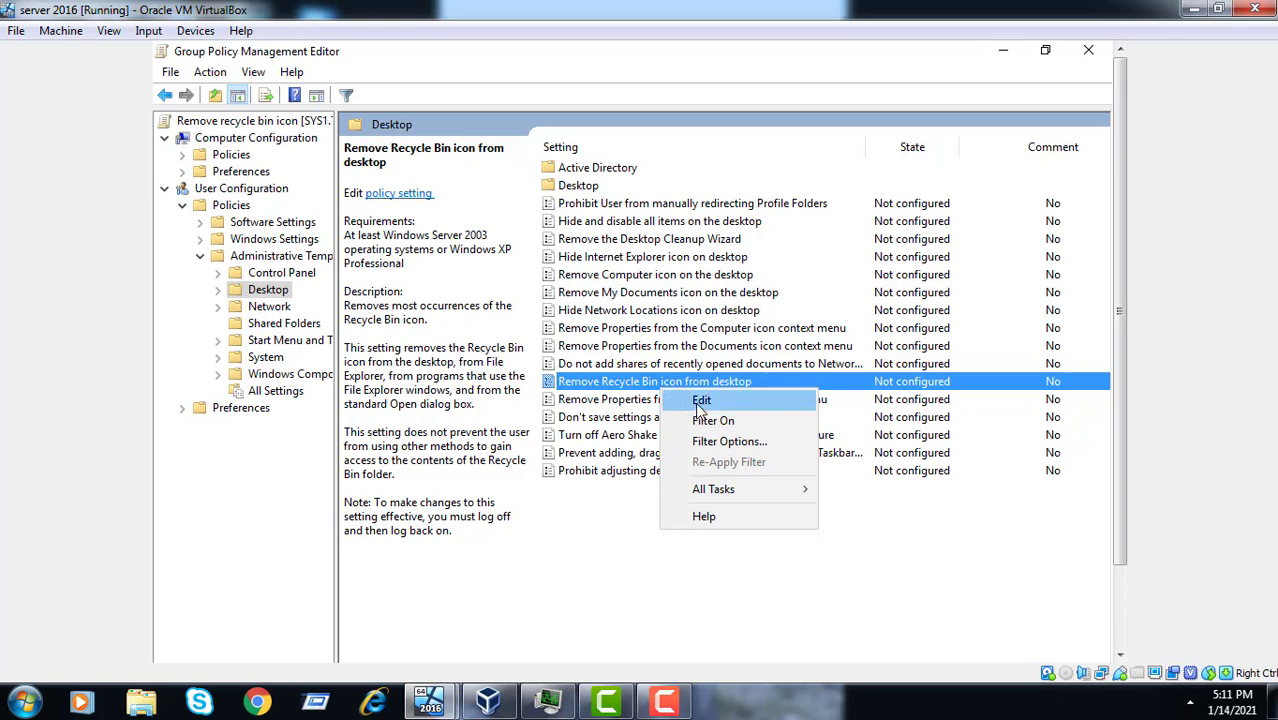
click(702, 402)
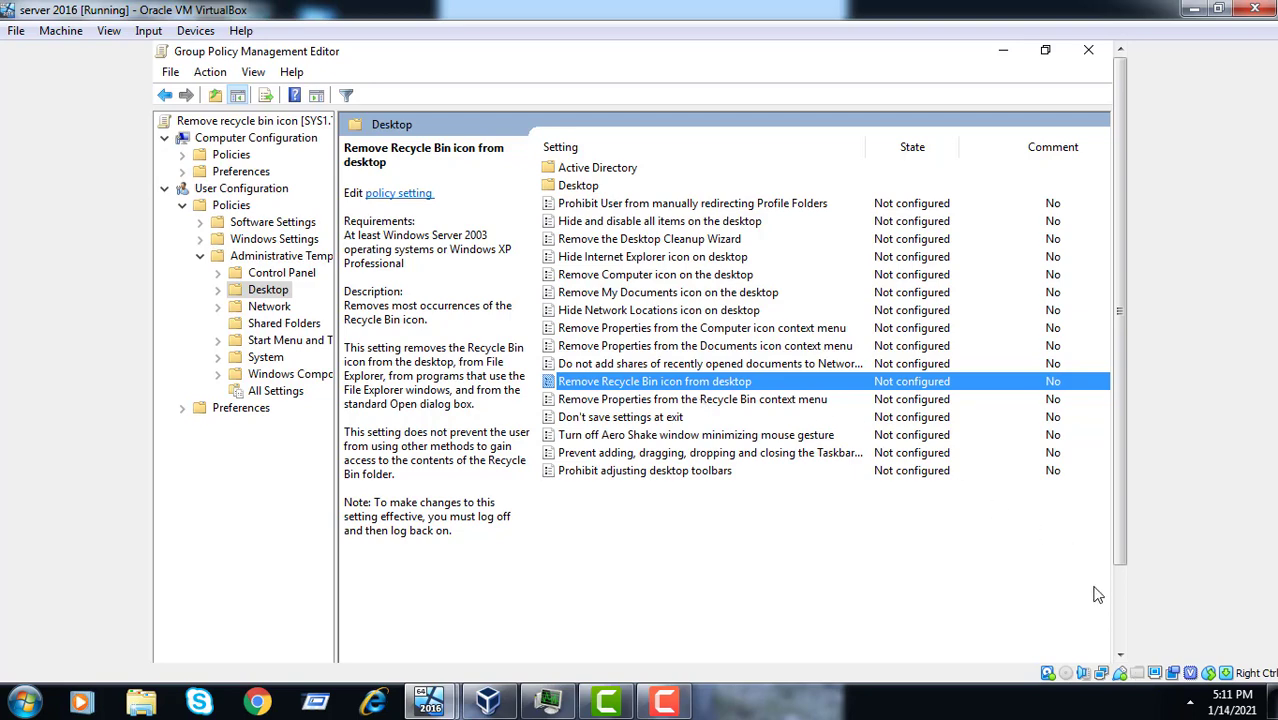
- Close the extra Default Domain Controllers Policy editor window
click(1123, 612)
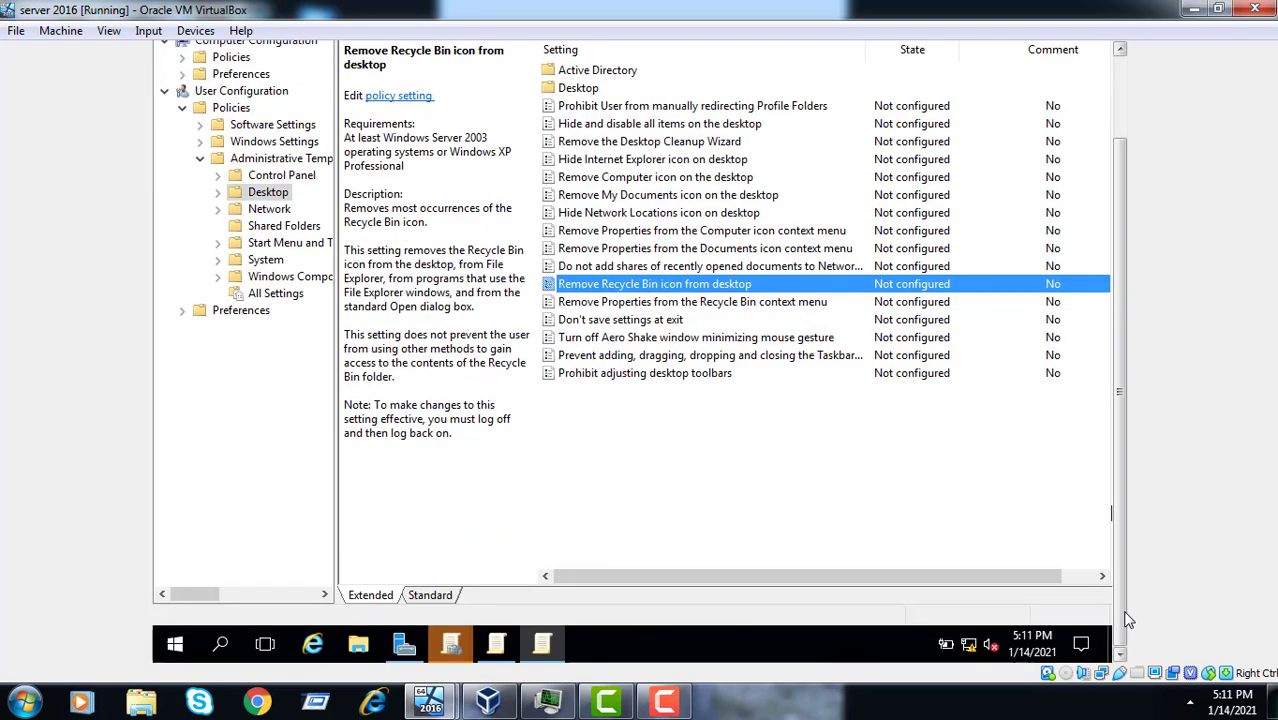
click(541, 648)
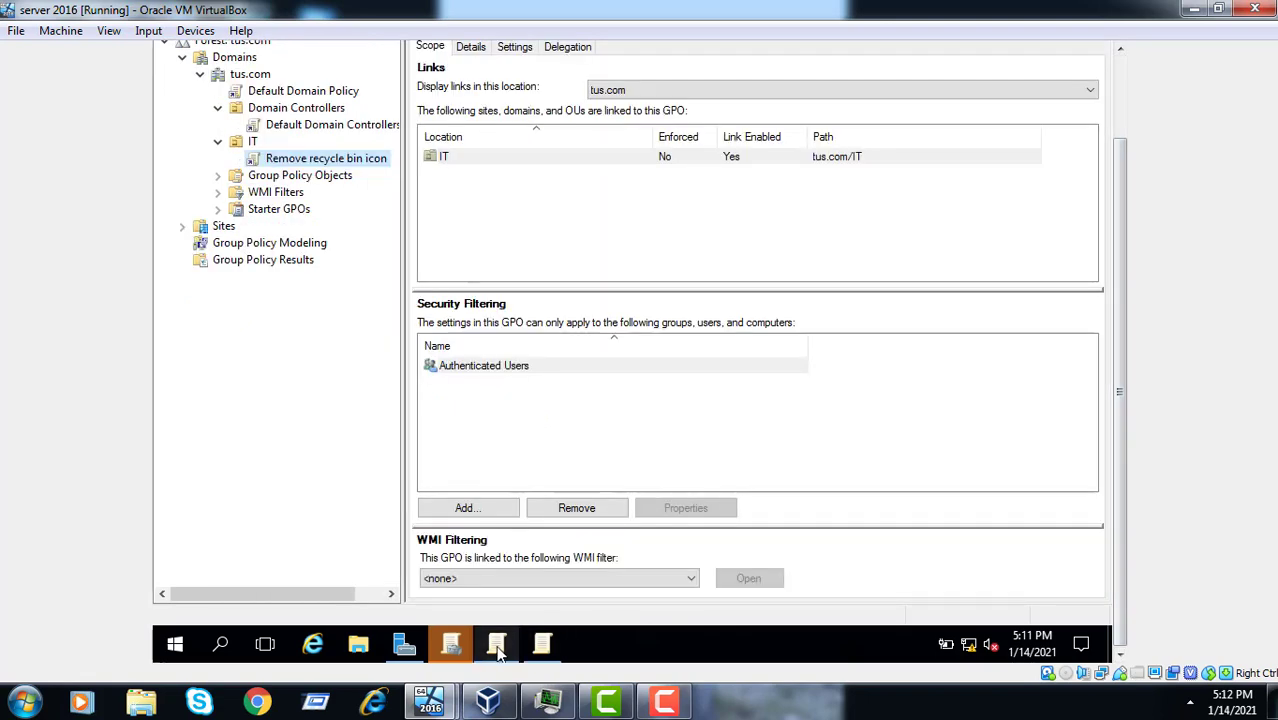
click(492, 650)
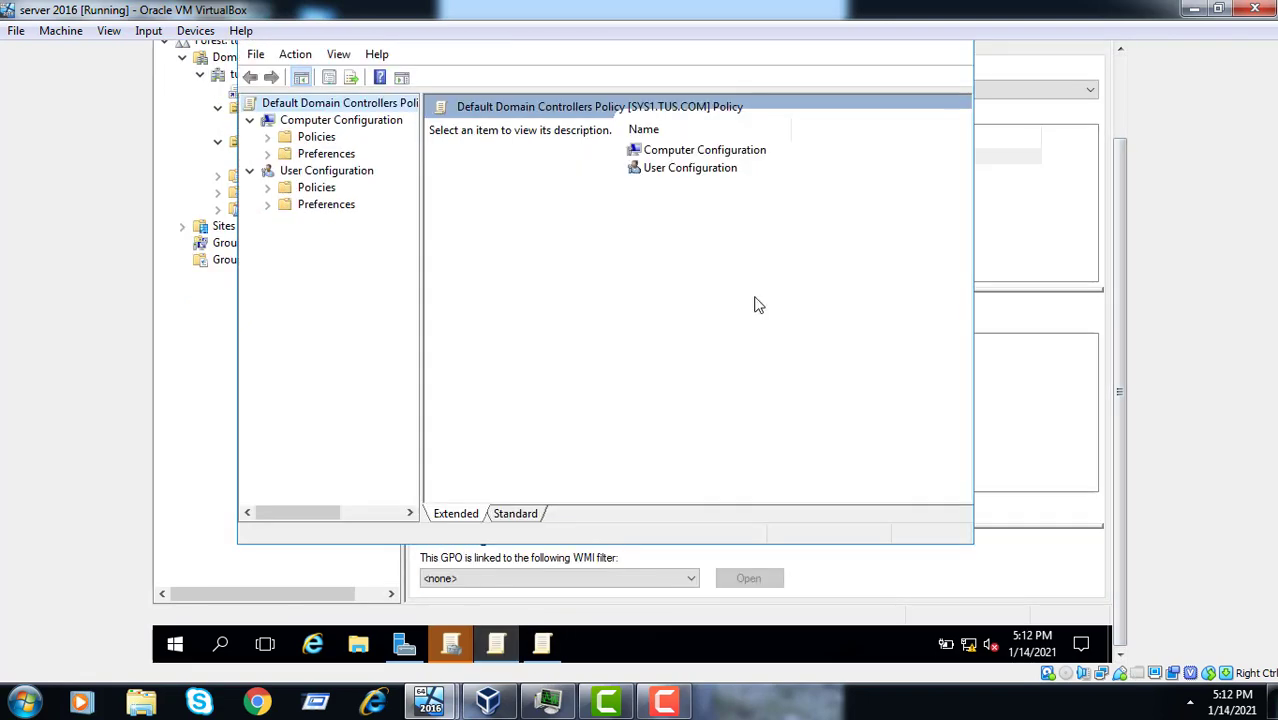
click(1113, 98)
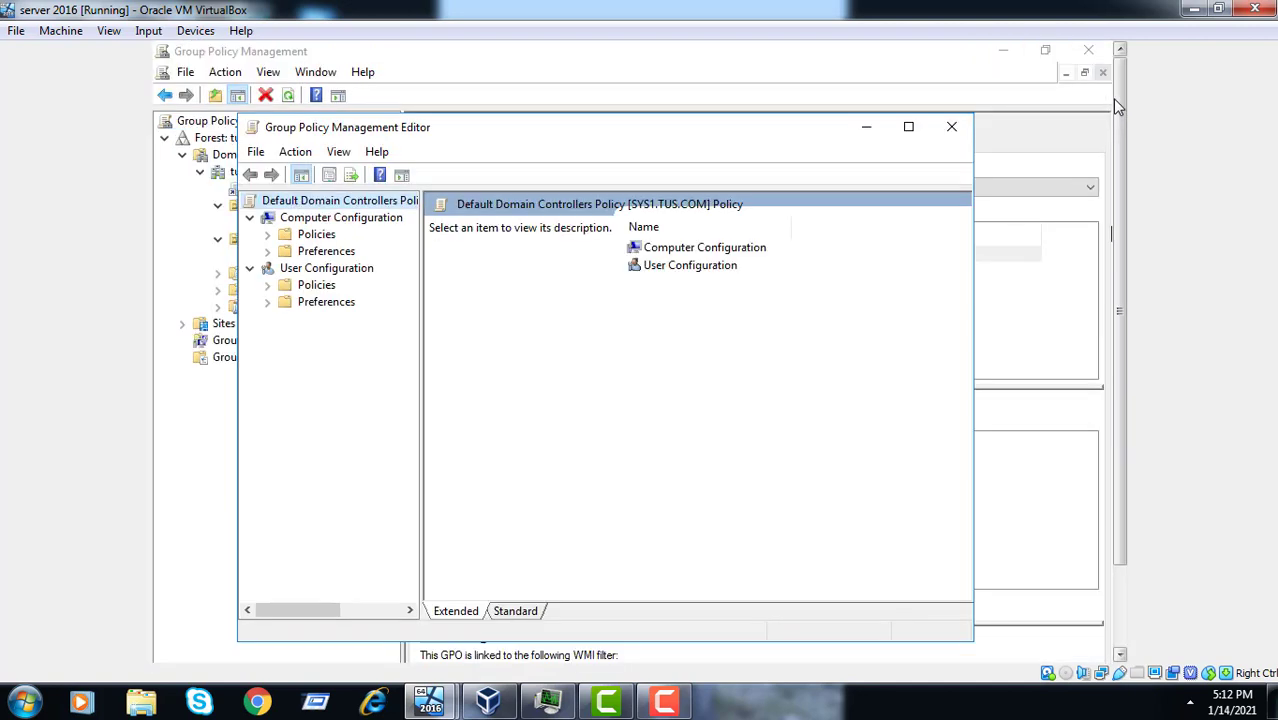
click(951, 127)
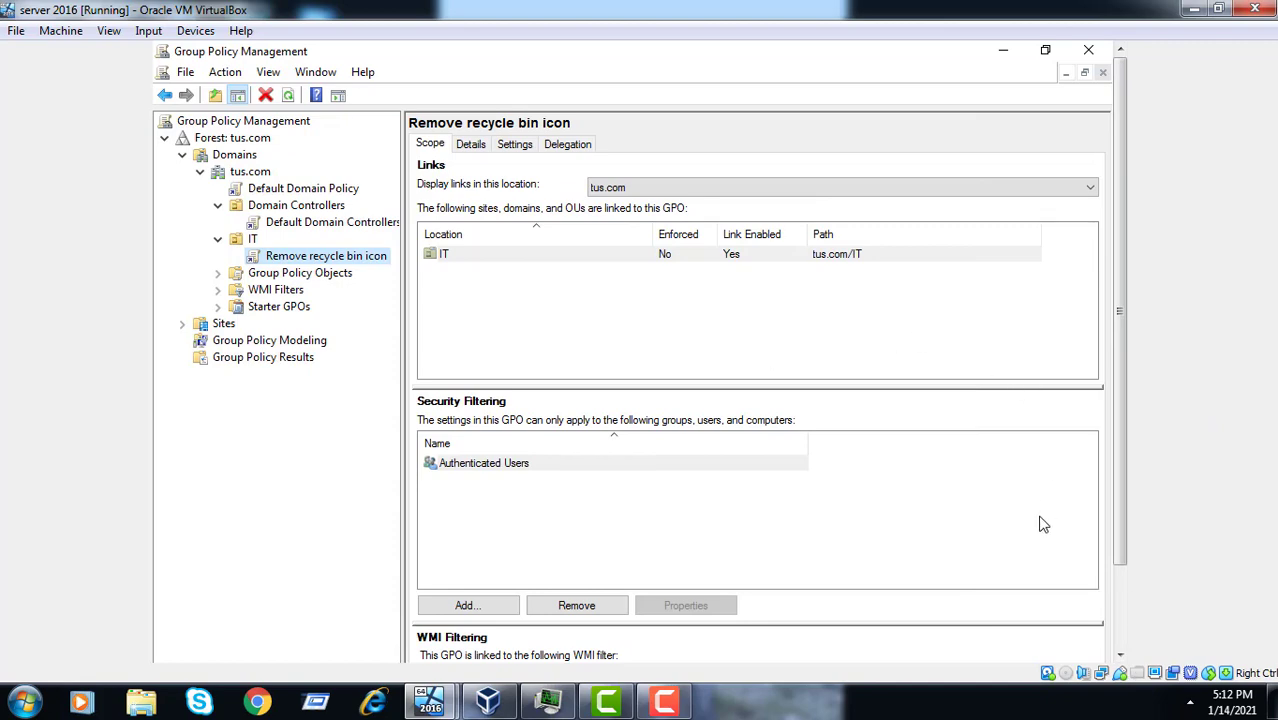
click(1123, 612)
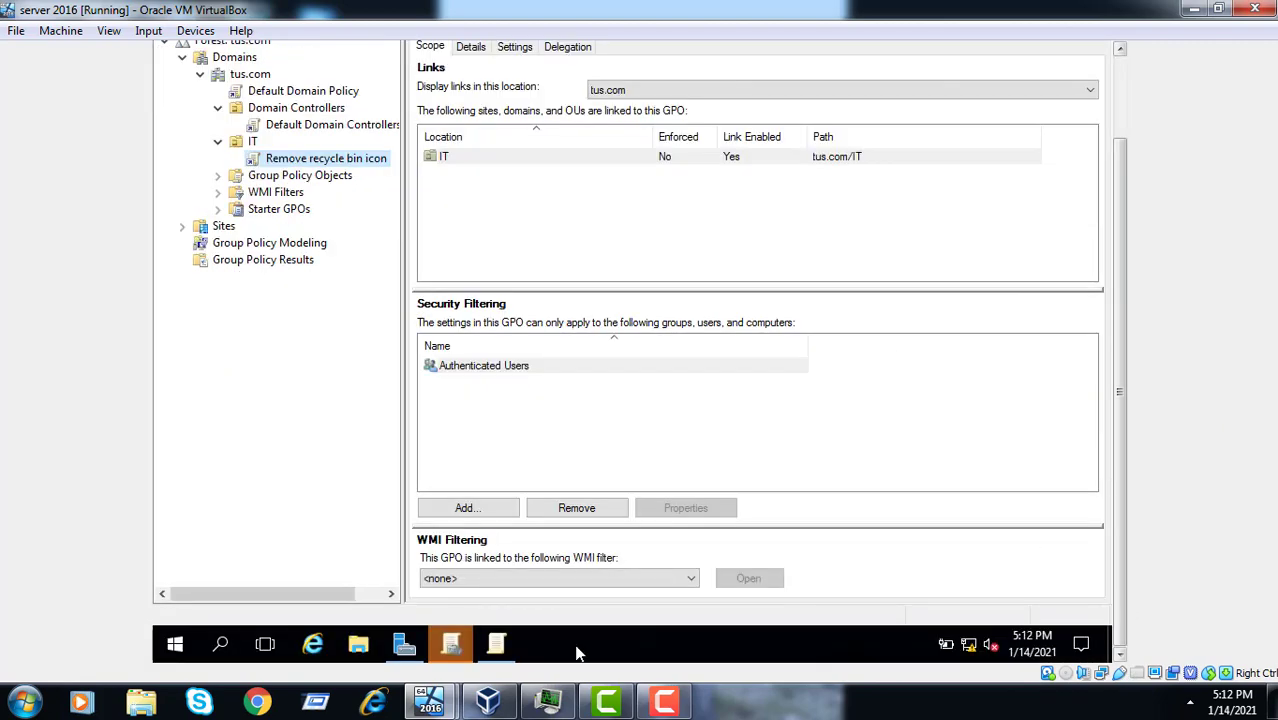
- Set Remove Recycle Bin icon from desktop to Enabled and apply it with OK
click(497, 645)
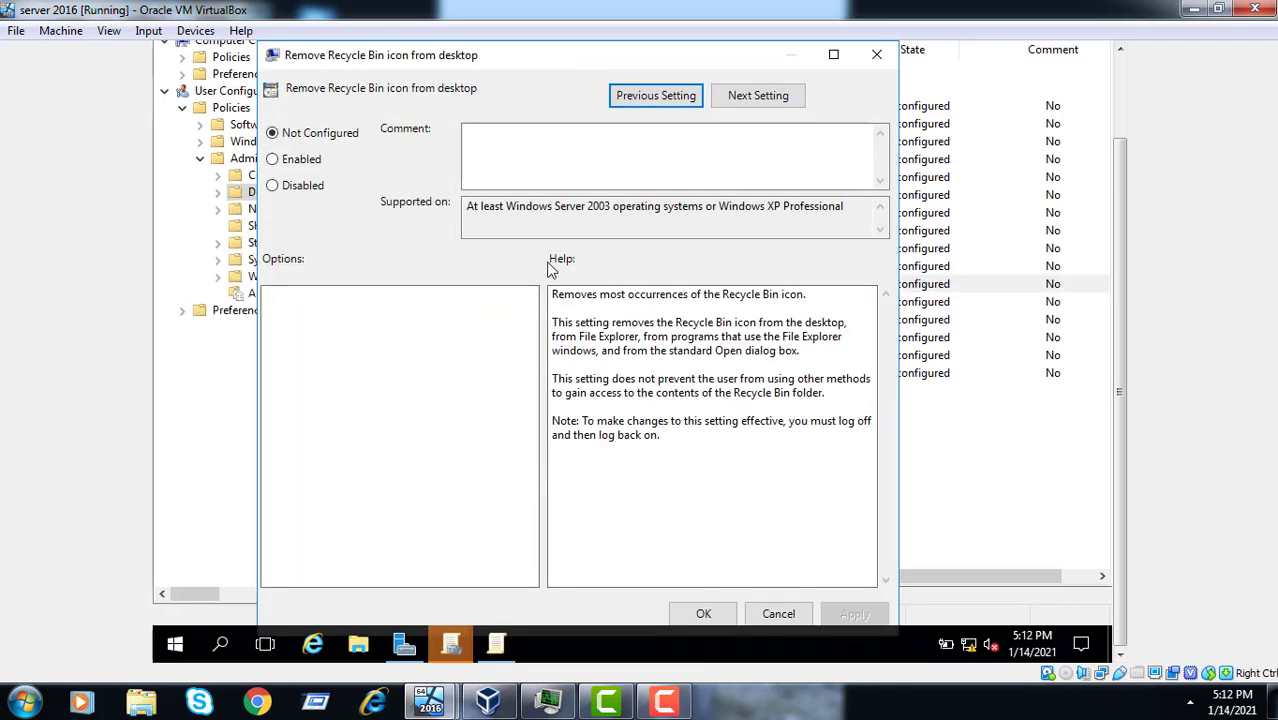
click(306, 166)
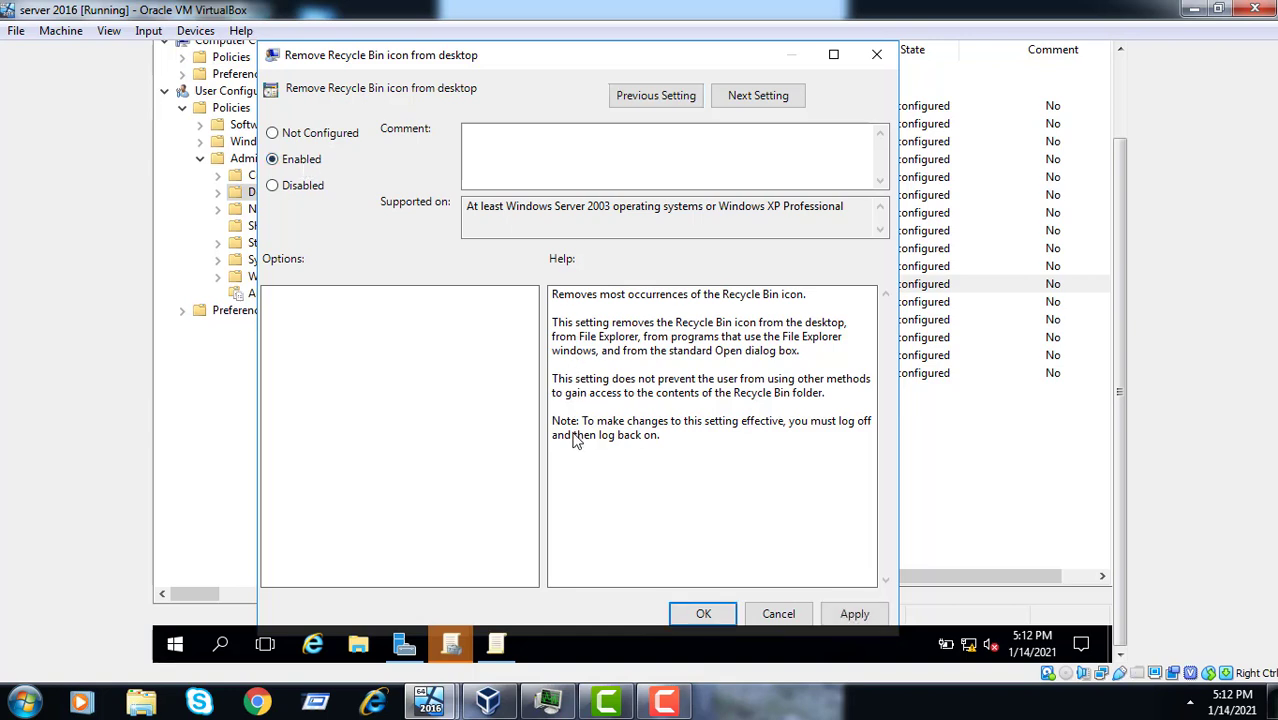
click(852, 612)
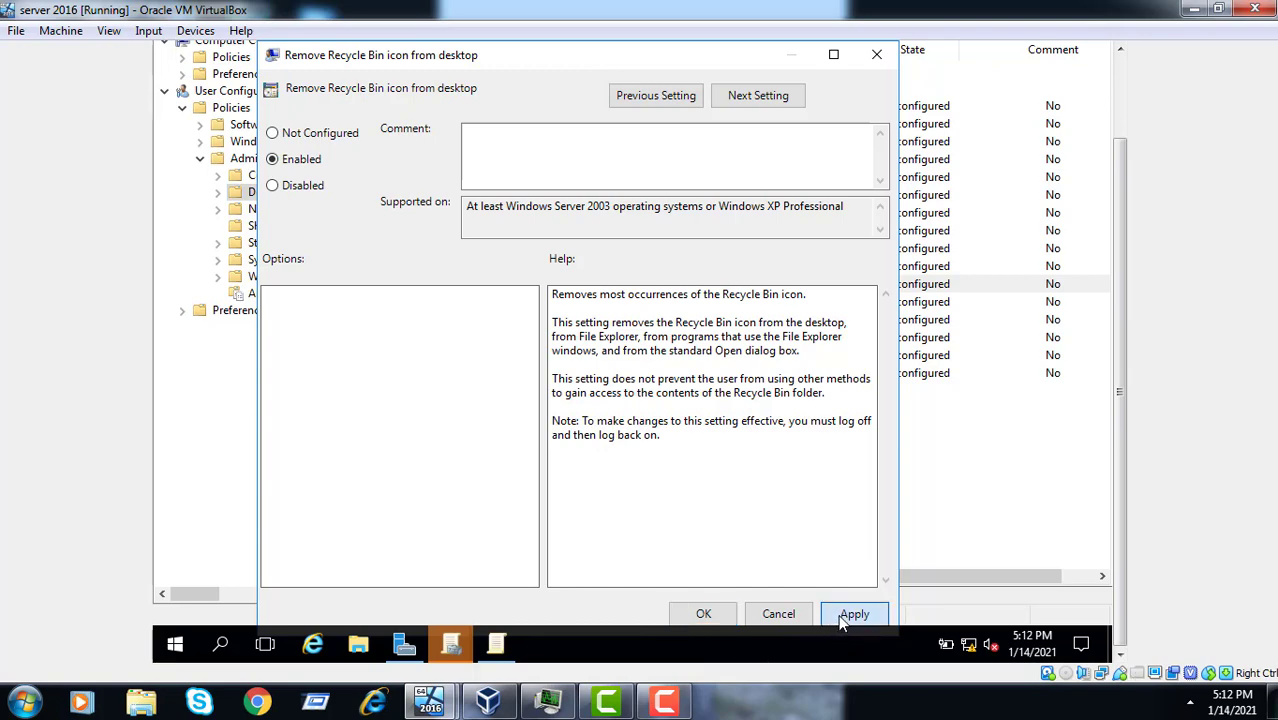
click(703, 613)
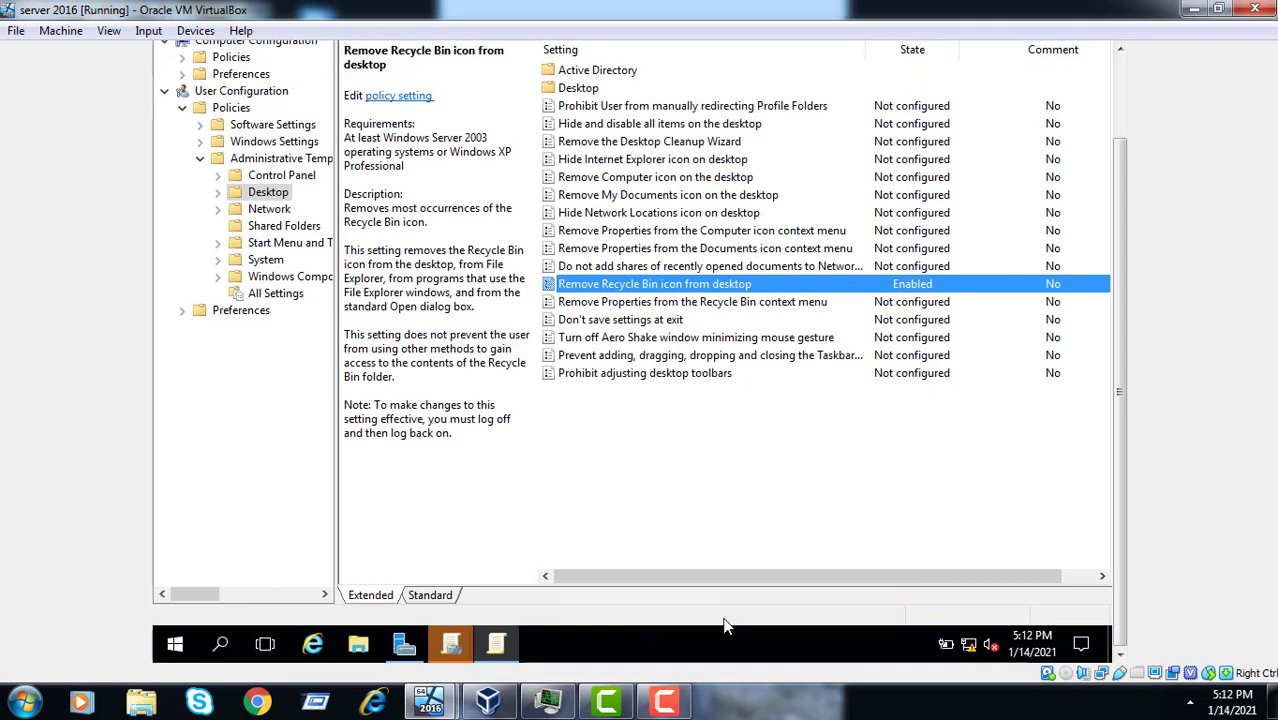
- Close the Group Policy Management Editor and minimize the GPMC console, leaving File Explorer open
click(372, 651)
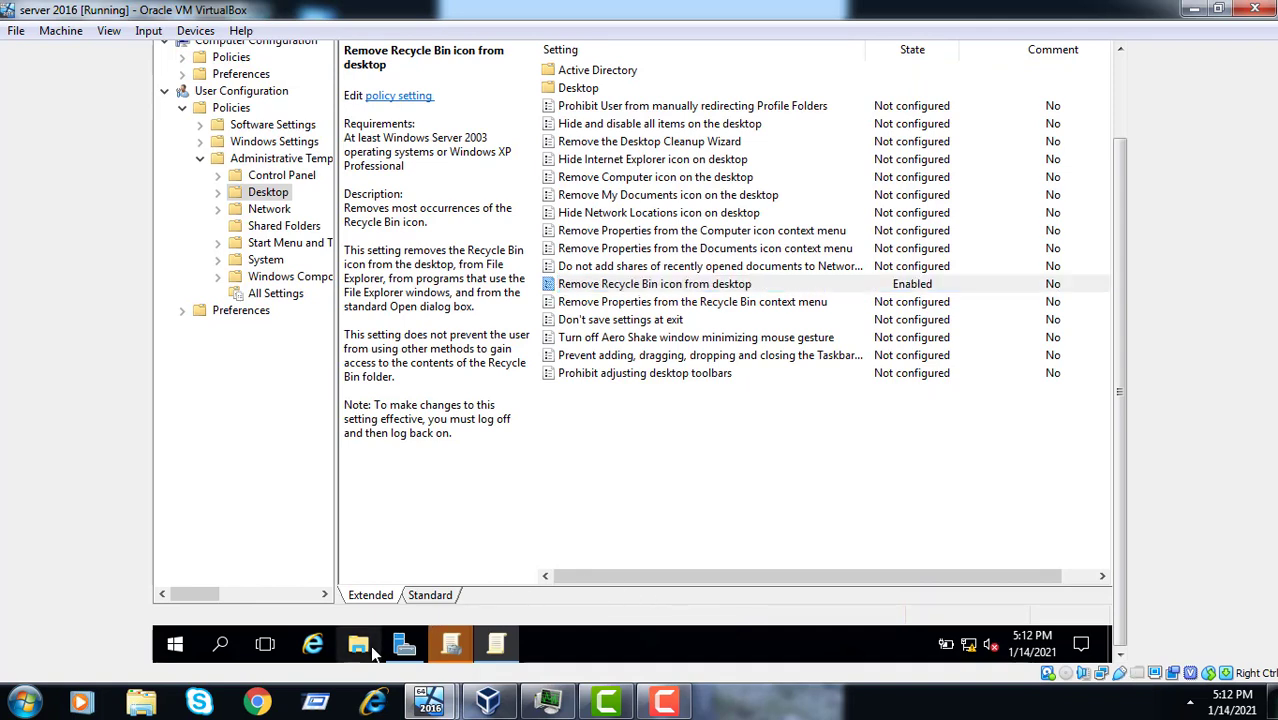
click(1117, 107)
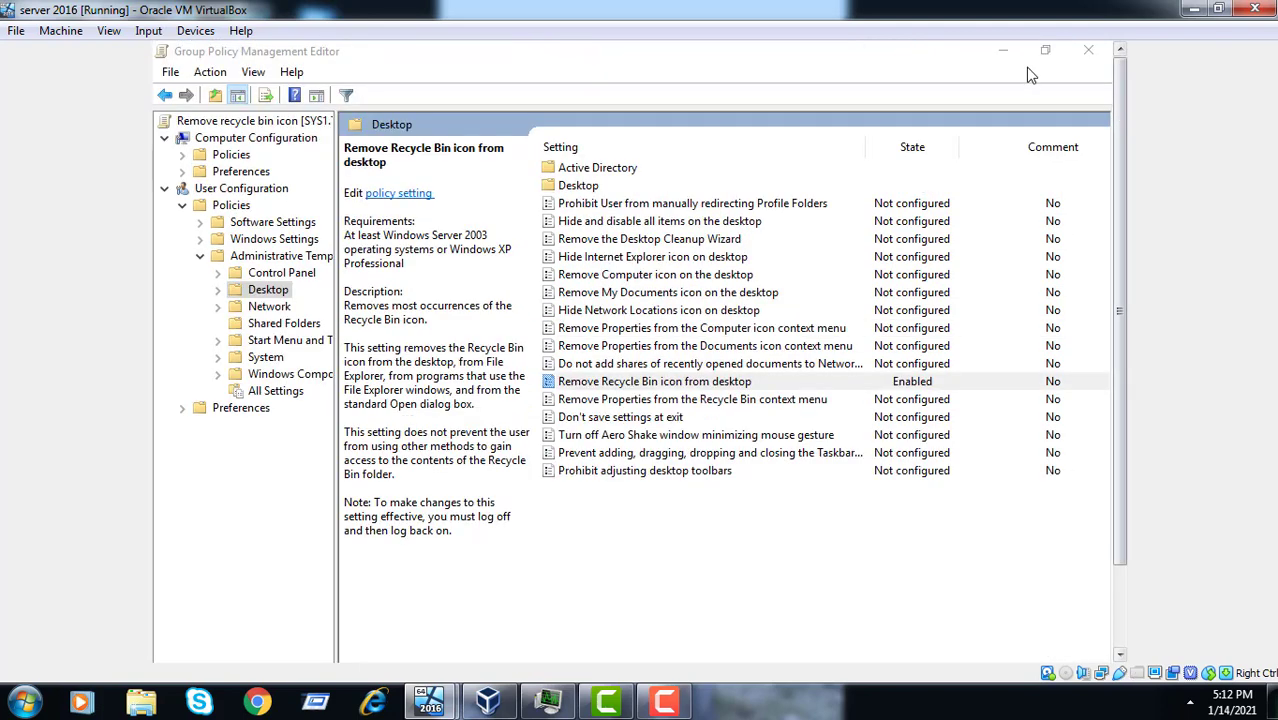
click(1088, 50)
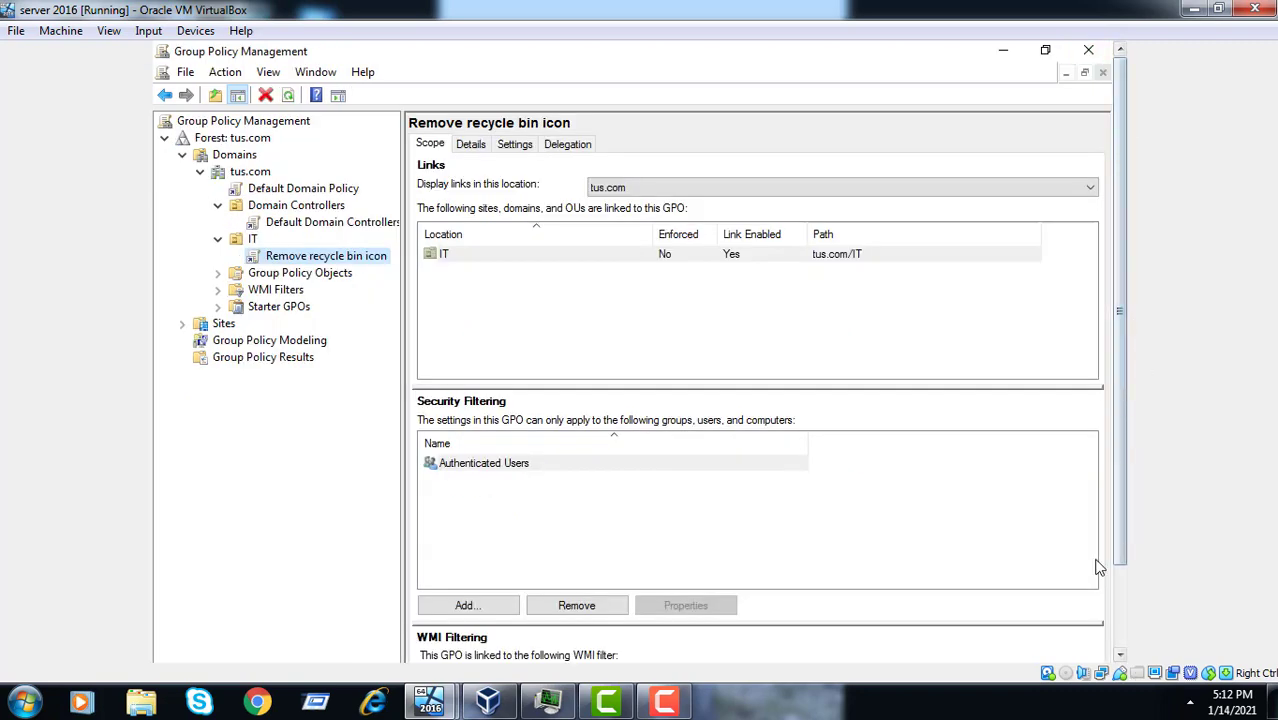
click(1121, 617)
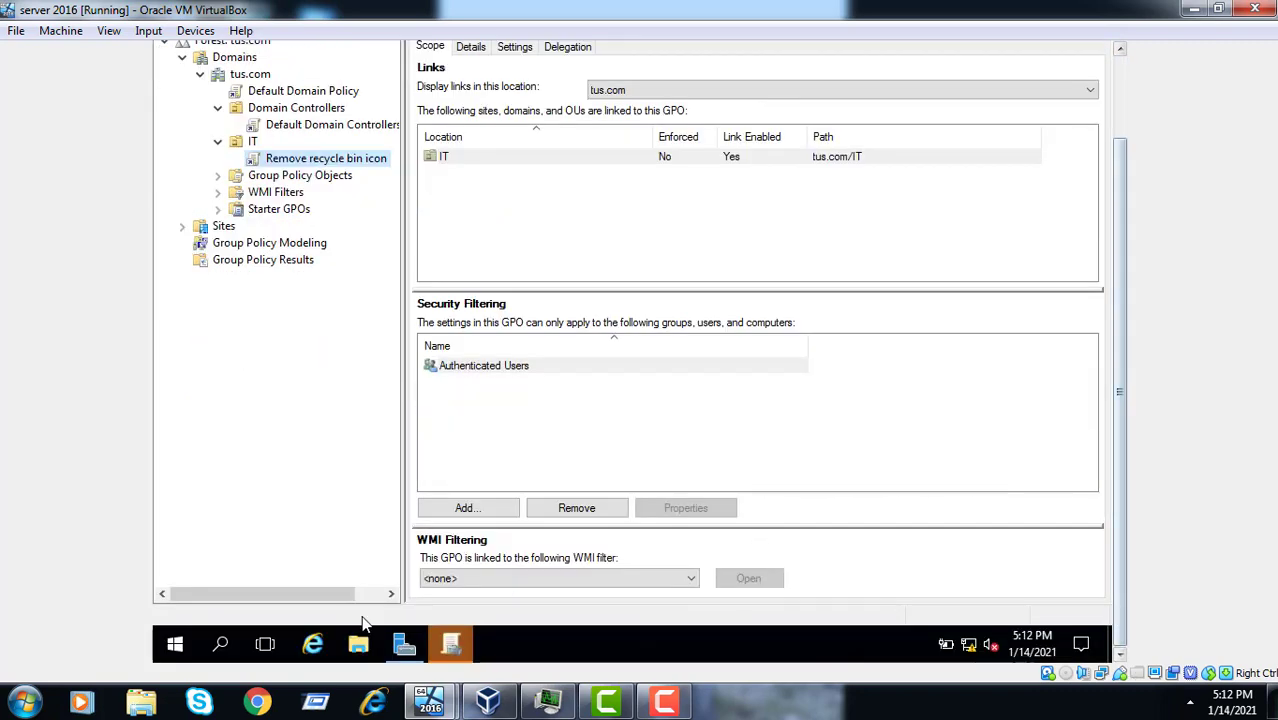
click(1113, 90)
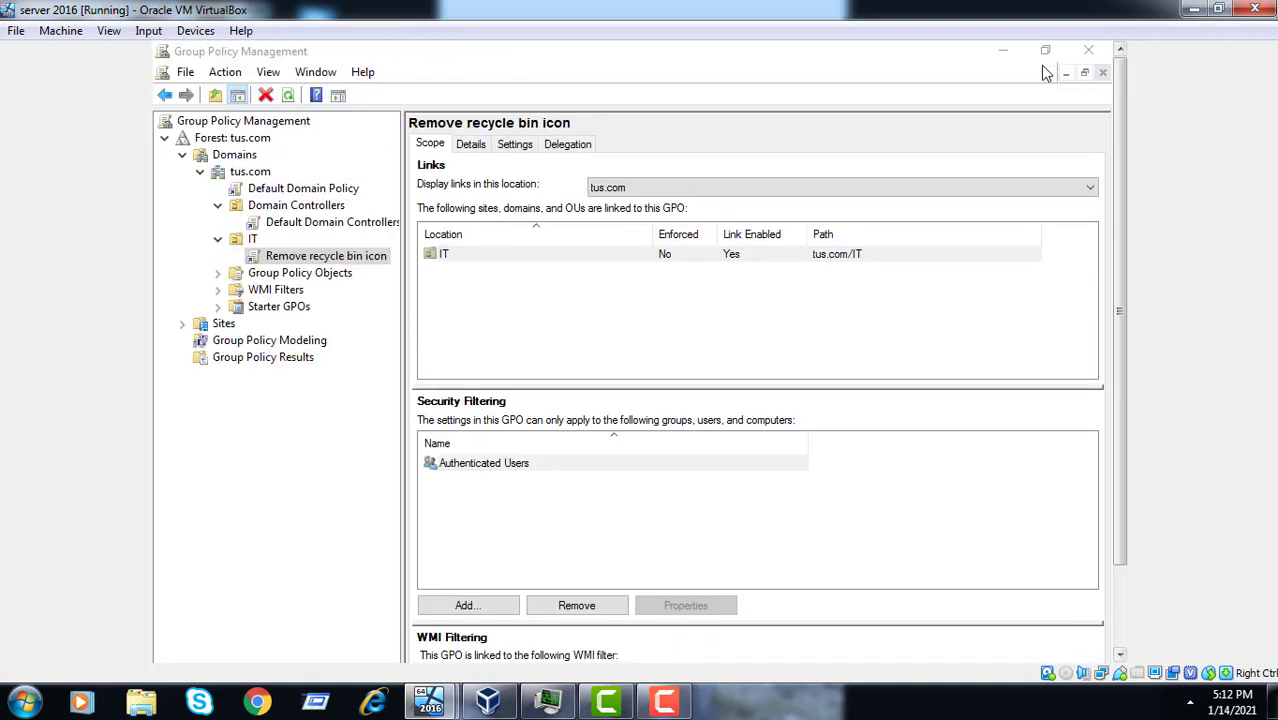
click(1004, 50)
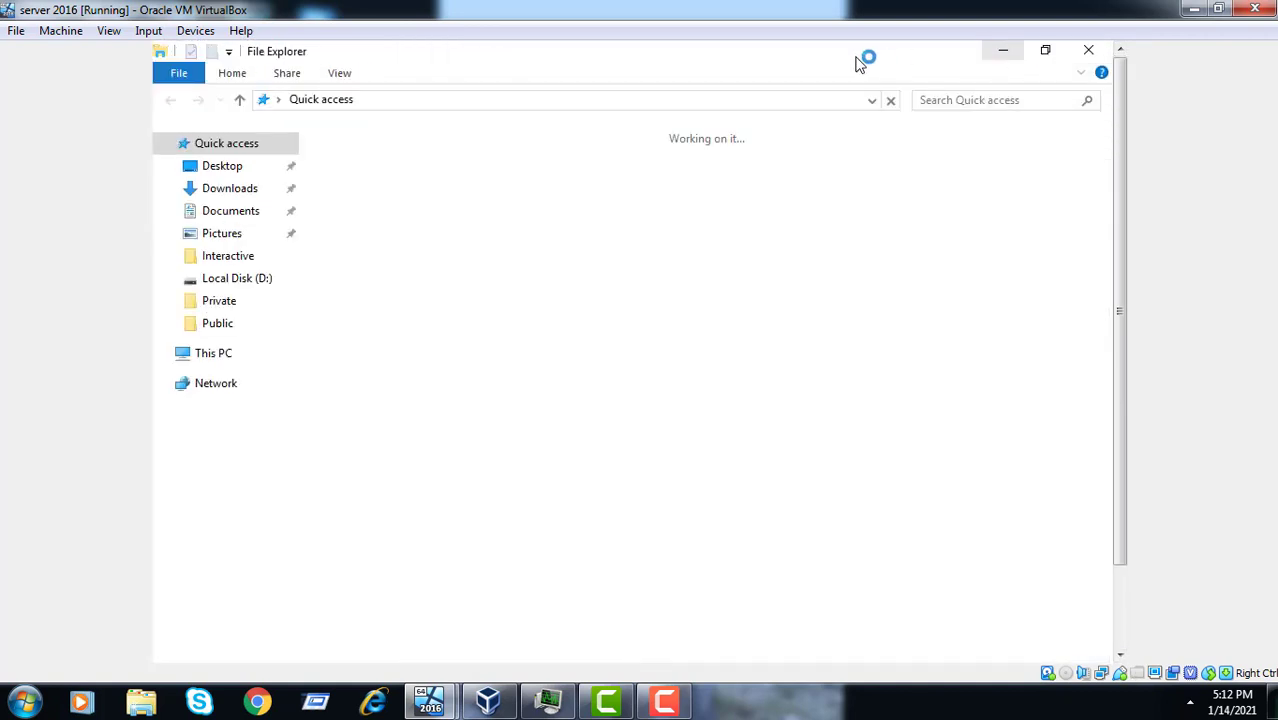
- Open an administrator Command Prompt from the Explorer address bar and run gpupdate /force
click(785, 100)
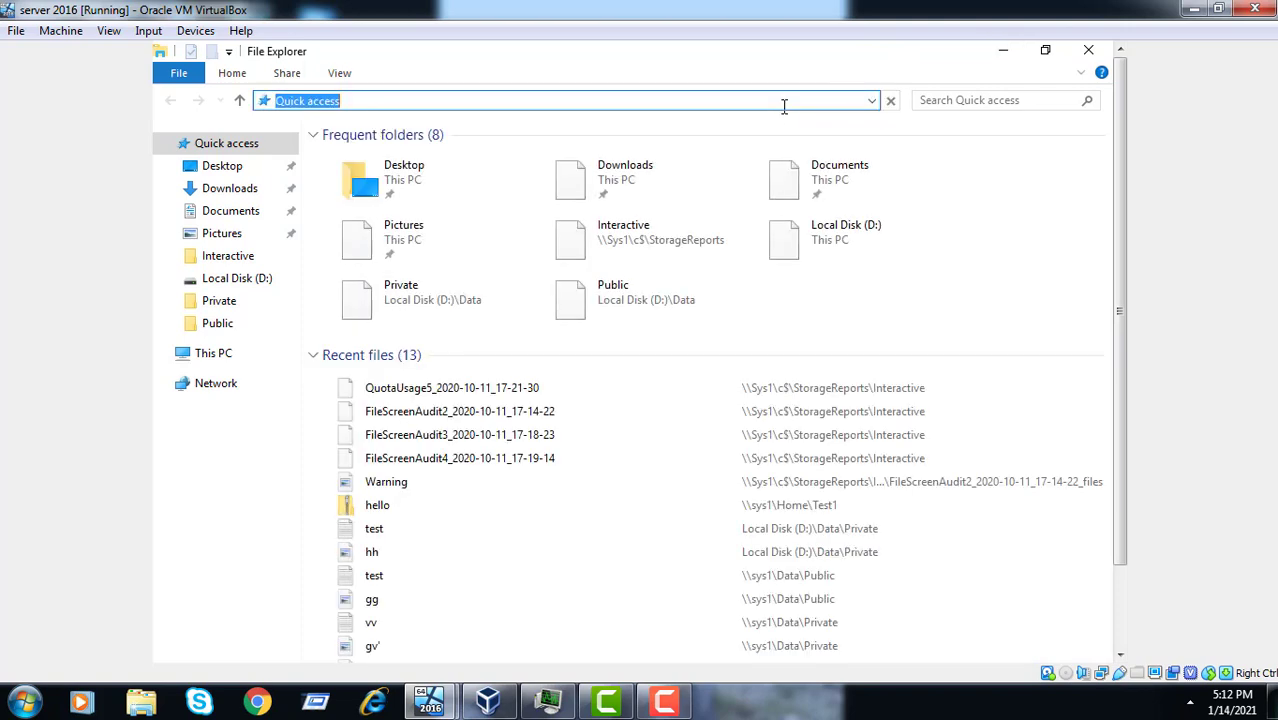
text(cmd)
key(ctrl+a)
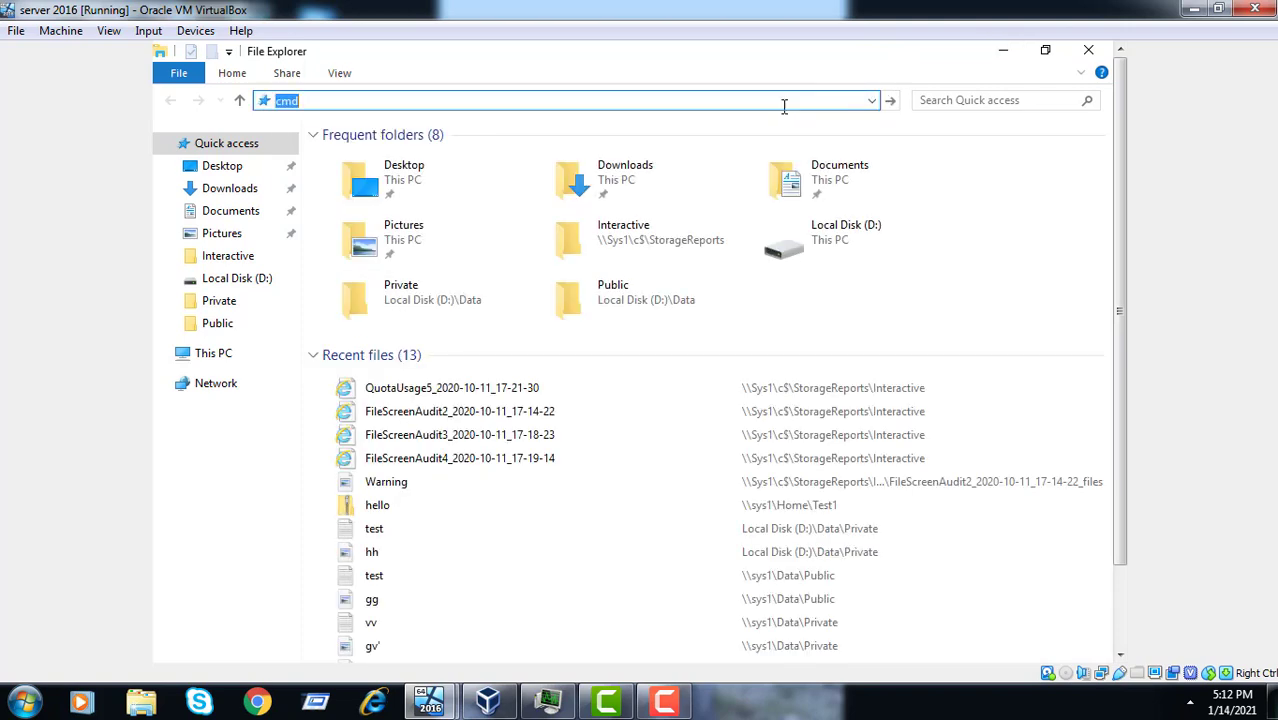
key(Return)
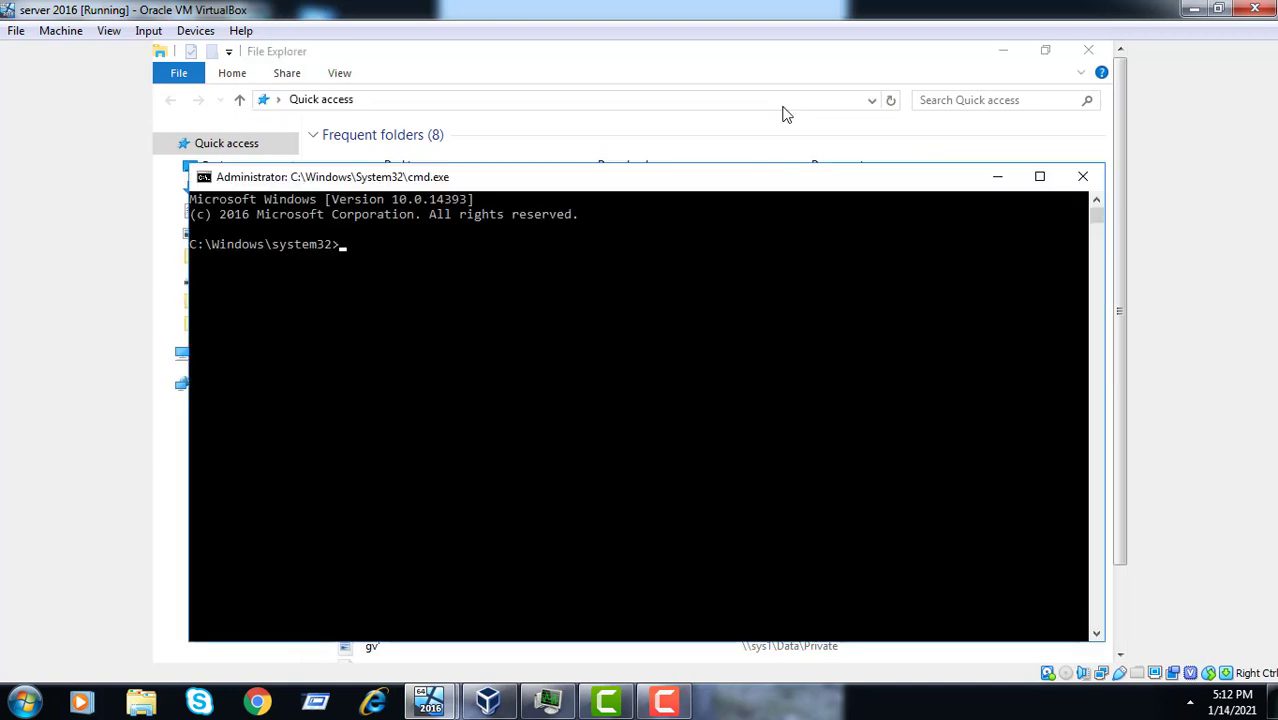
text(gpupdate/force)
key(Return)
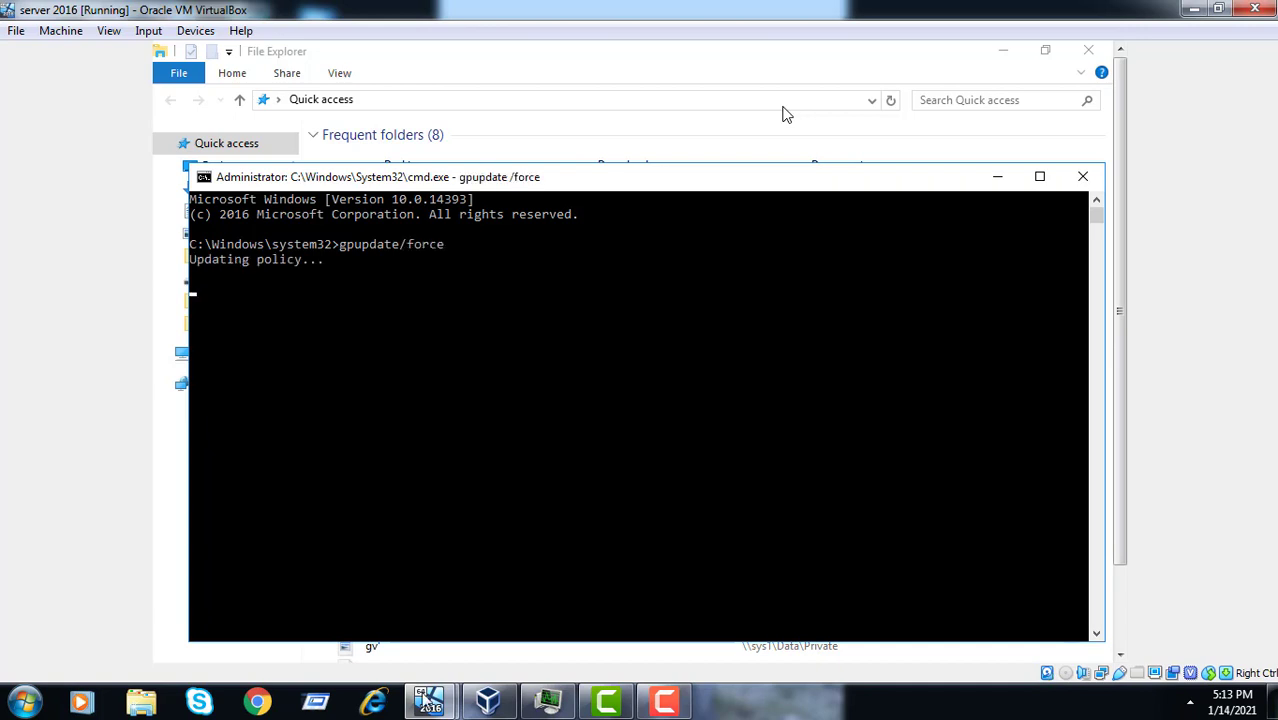
- Switch to the Member server VM and sign out of its account from the Start menu
mouse_move(430, 700)
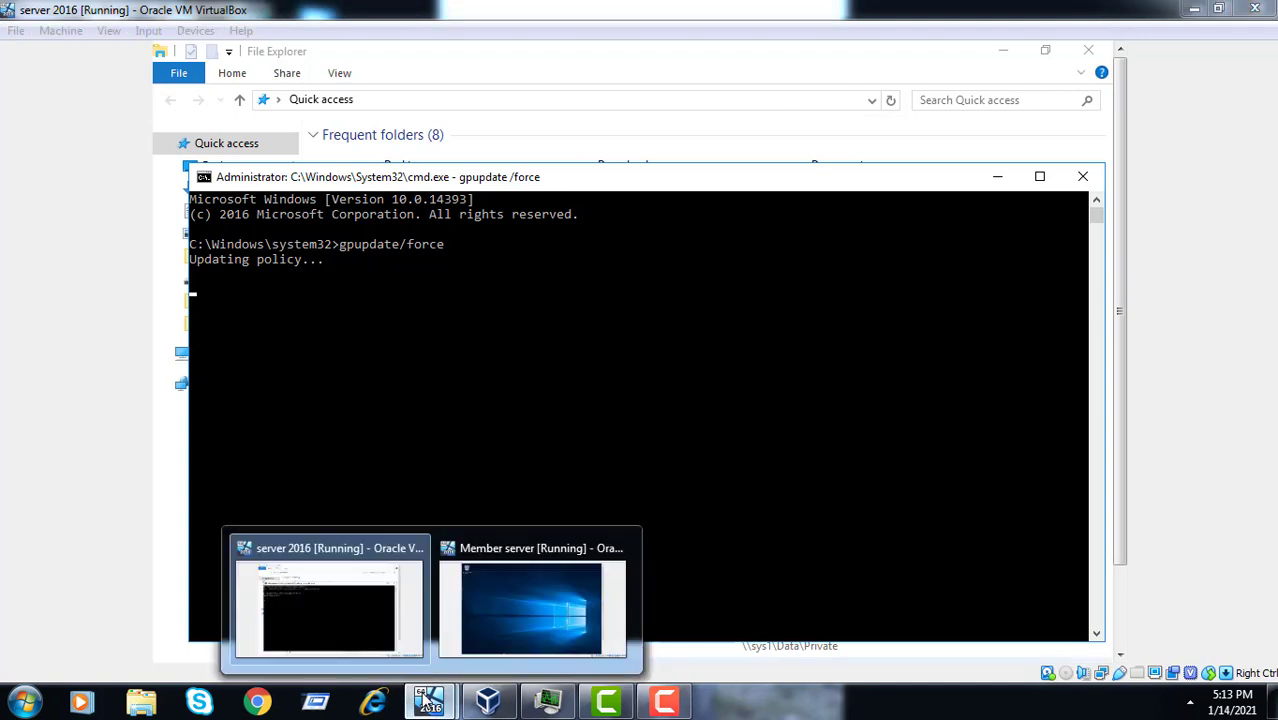
click(508, 630)
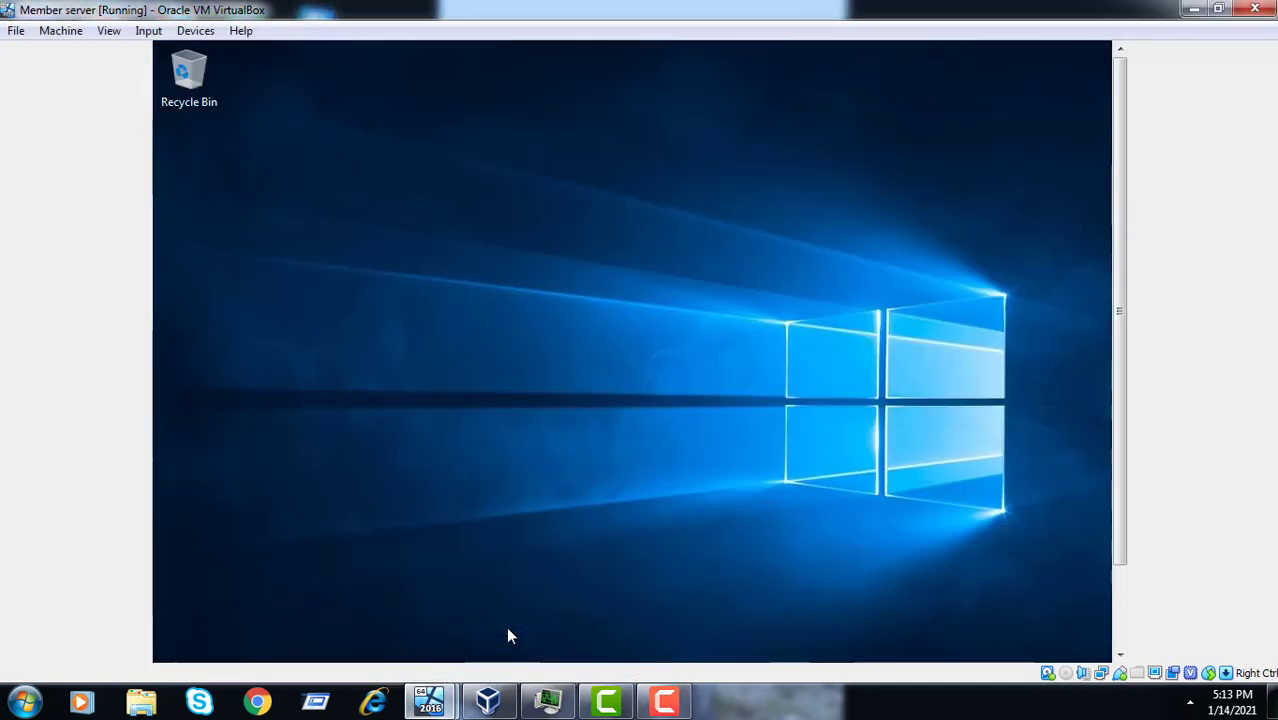
click(1120, 622)
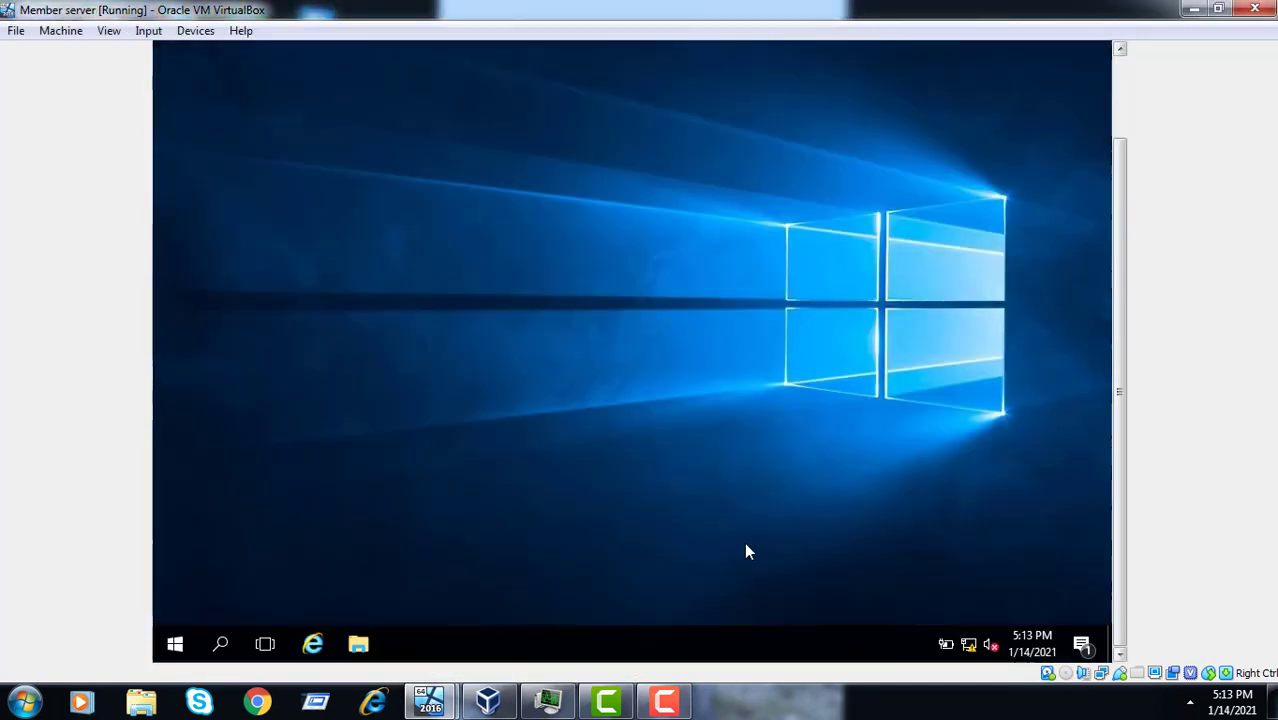
click(185, 652)
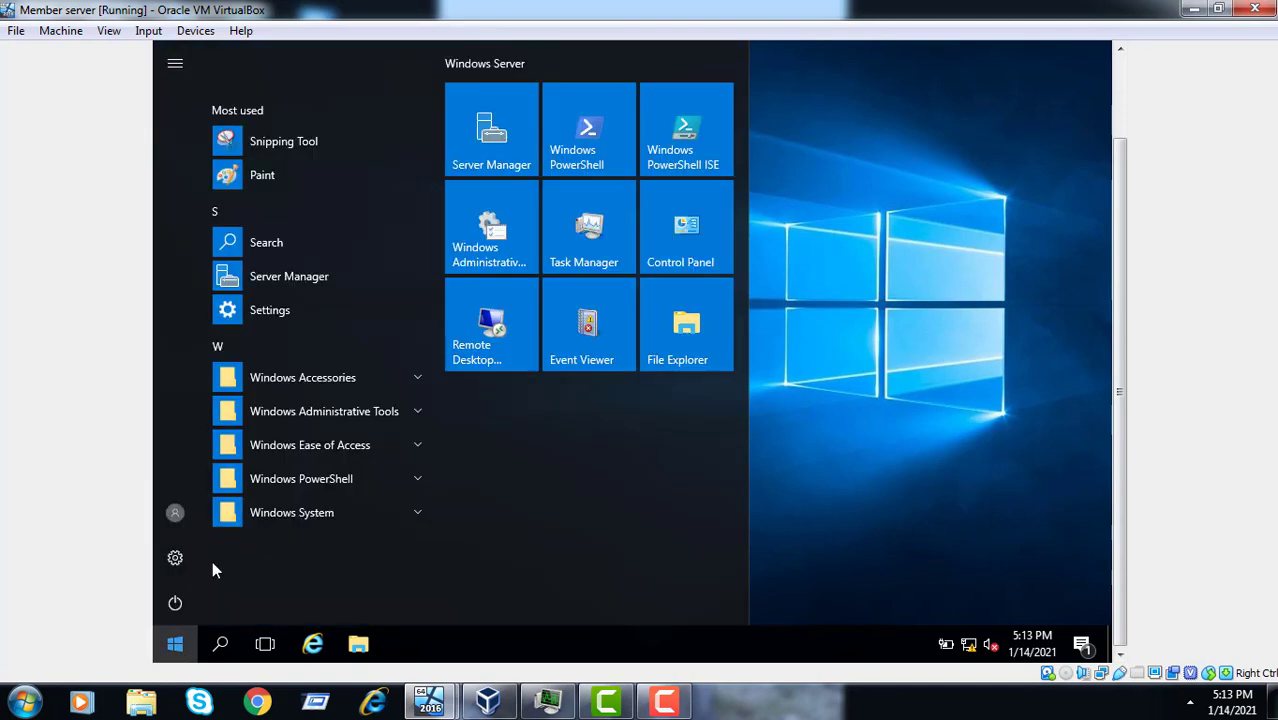
click(176, 514)
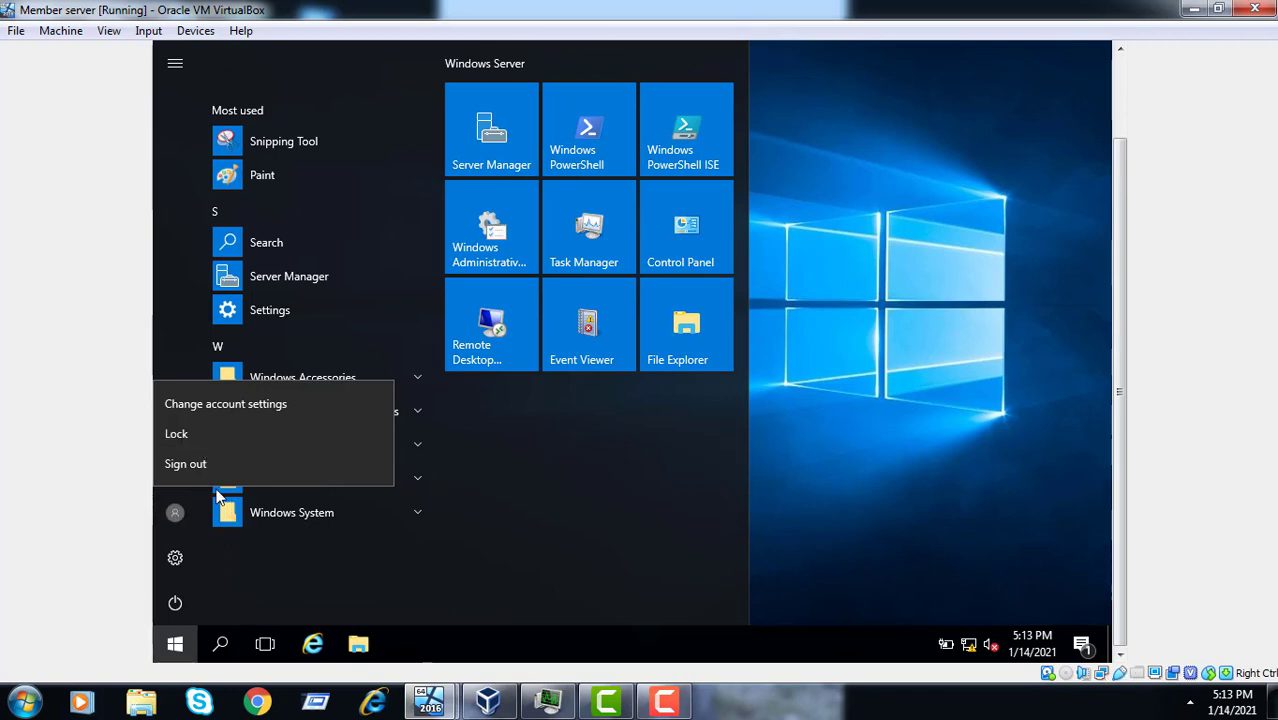
click(226, 470)
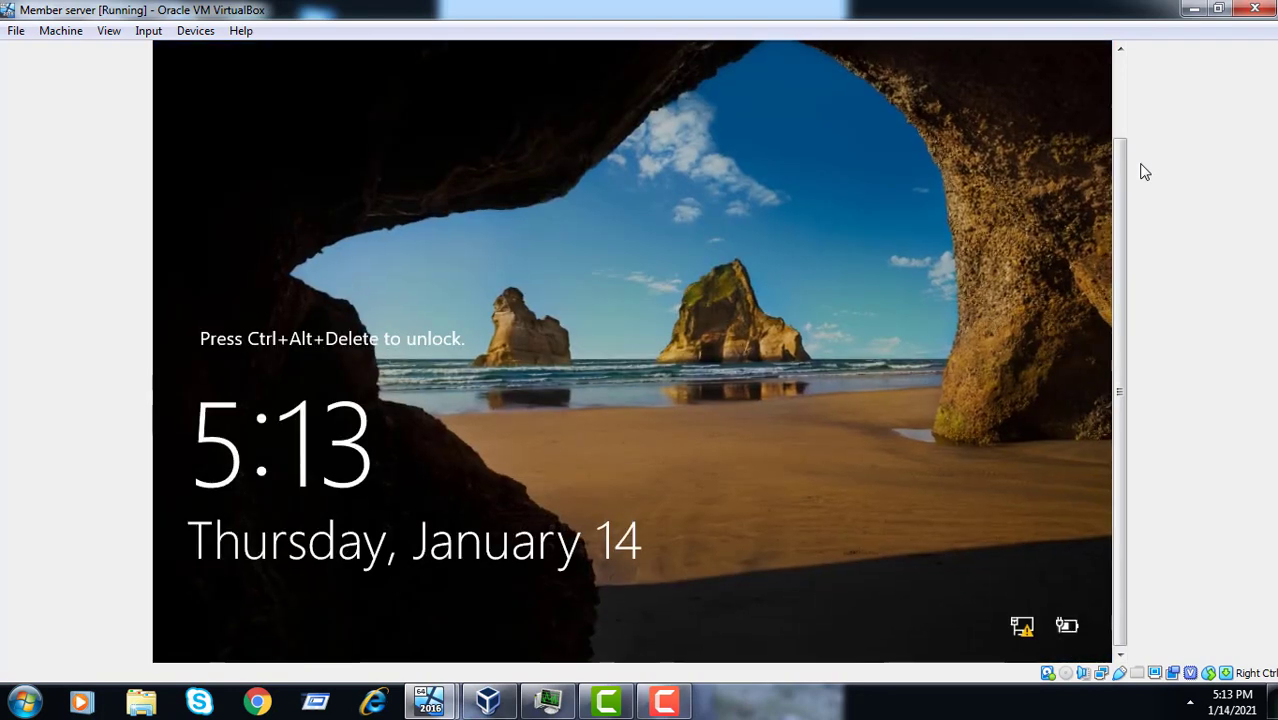
- Send Ctrl-Alt-Del to the member server via Input > Keyboard, then return to server 2016
click(150, 31)
mouse_move(262, 60)
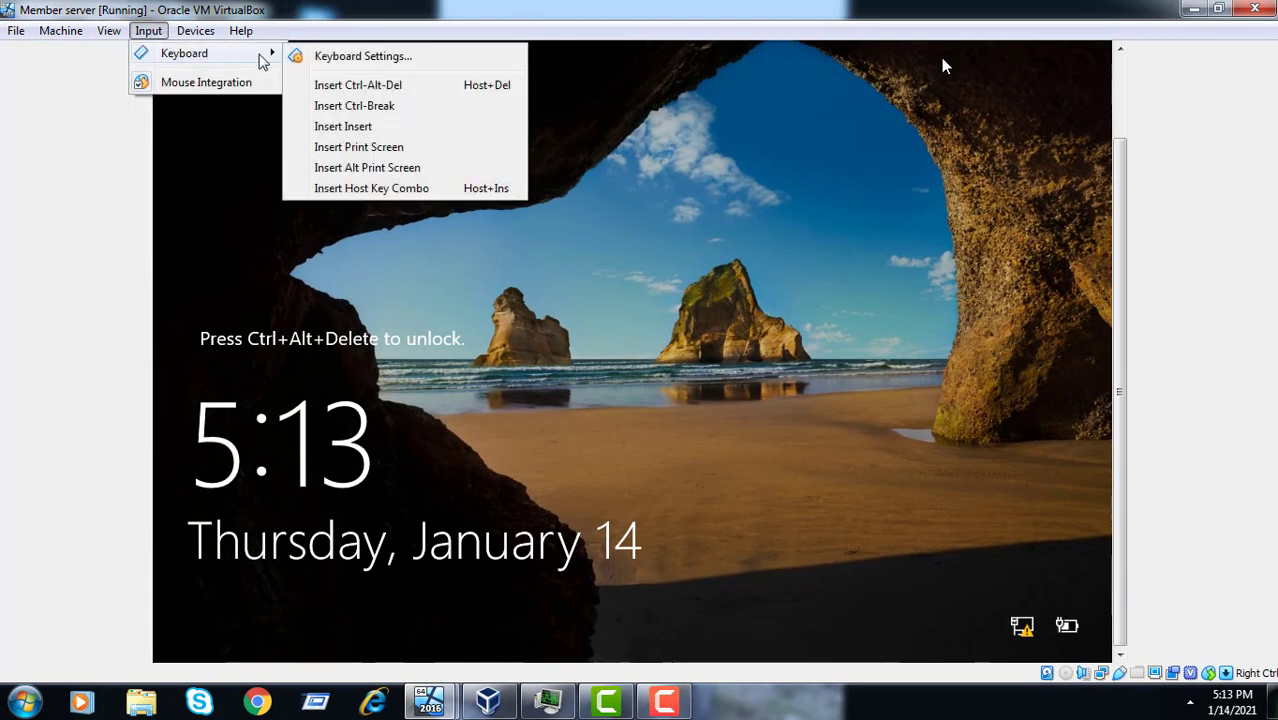
click(330, 85)
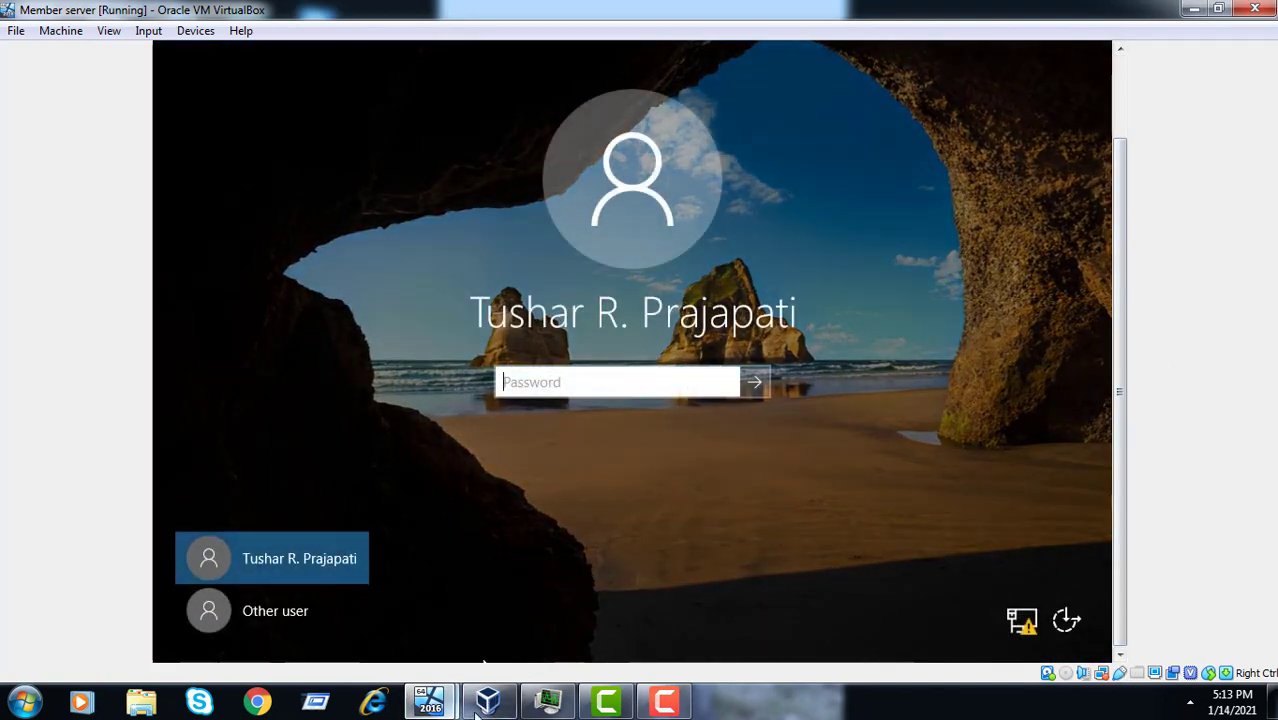
click(436, 709)
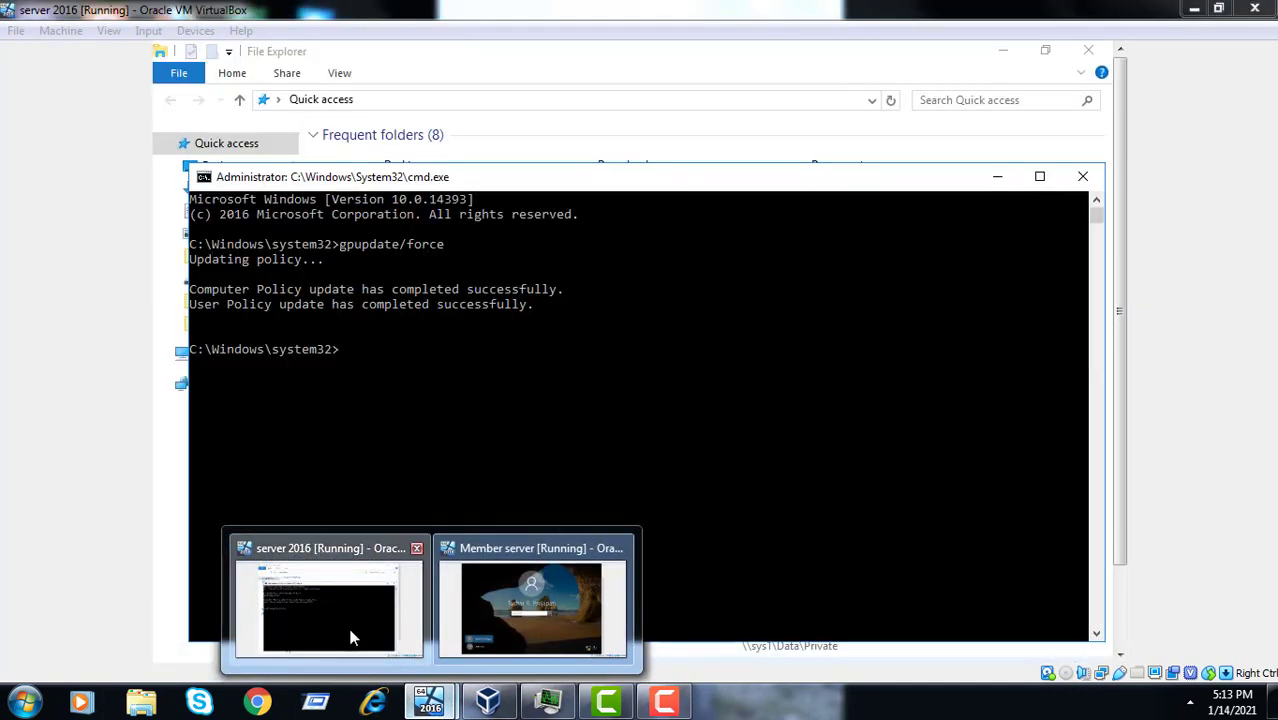
click(351, 630)
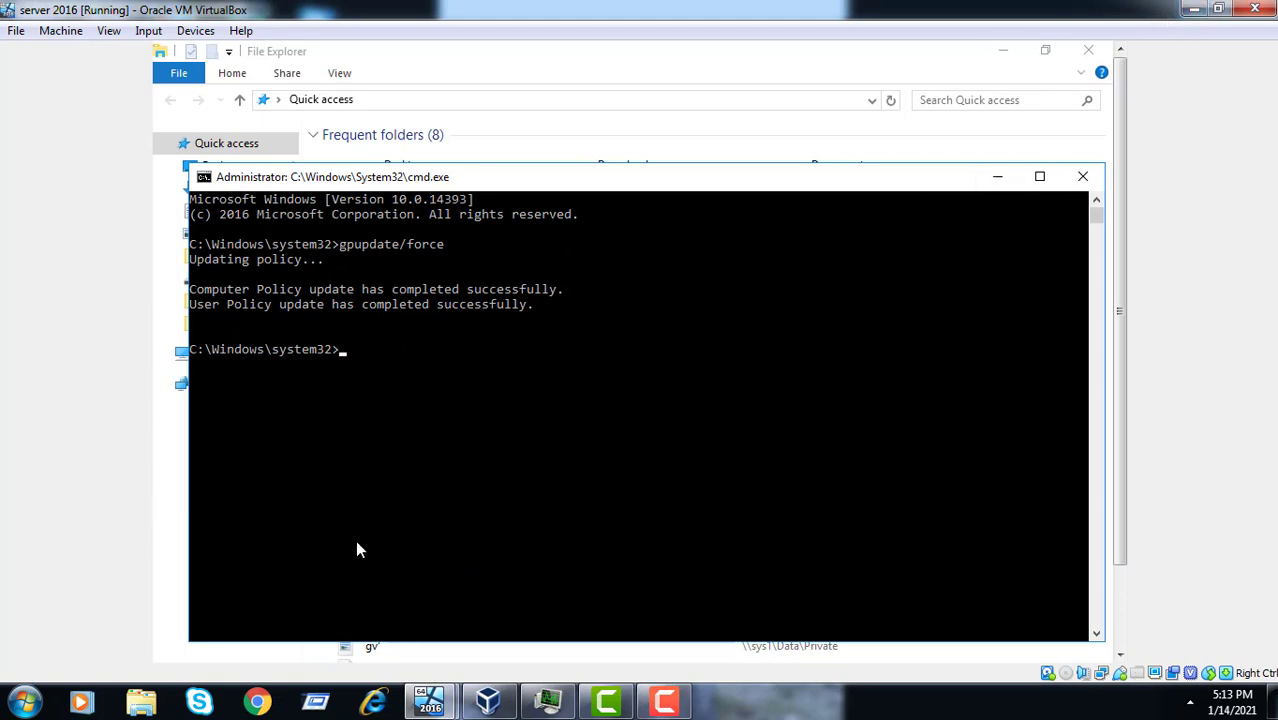
- Switch to the member server sign-in screen and log in by entering the account password
click(445, 706)
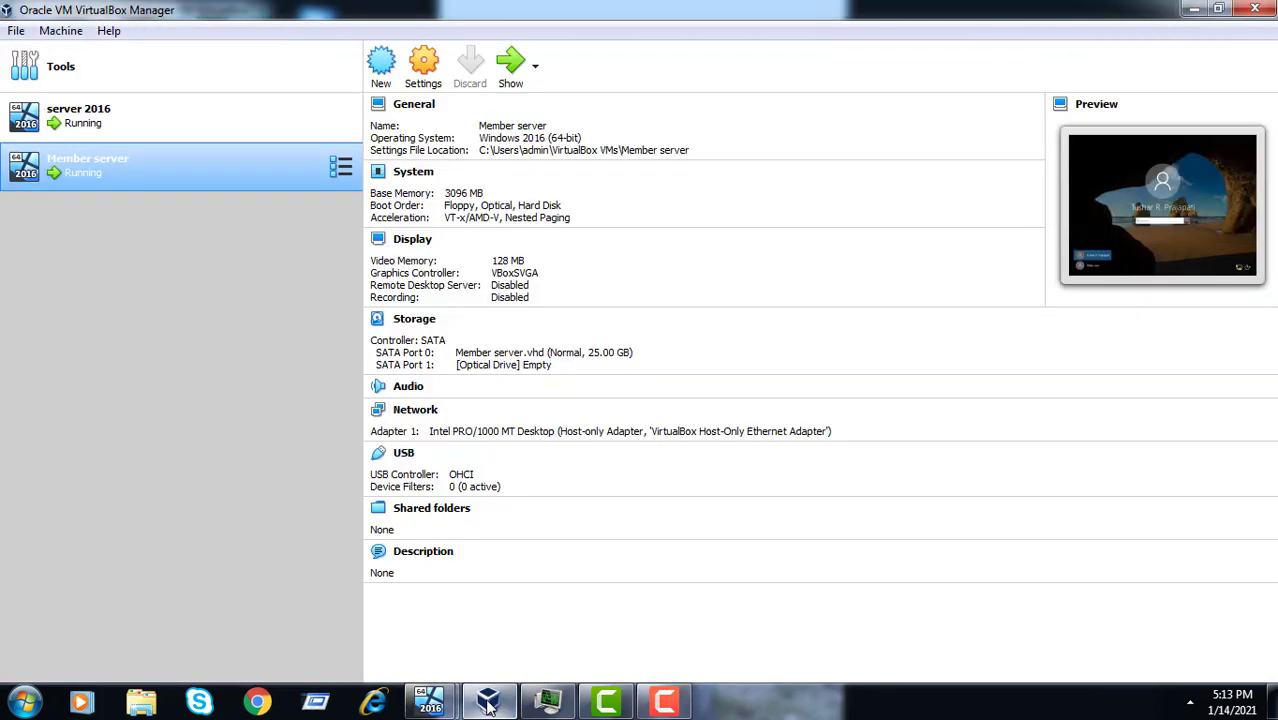
mouse_move(445, 706)
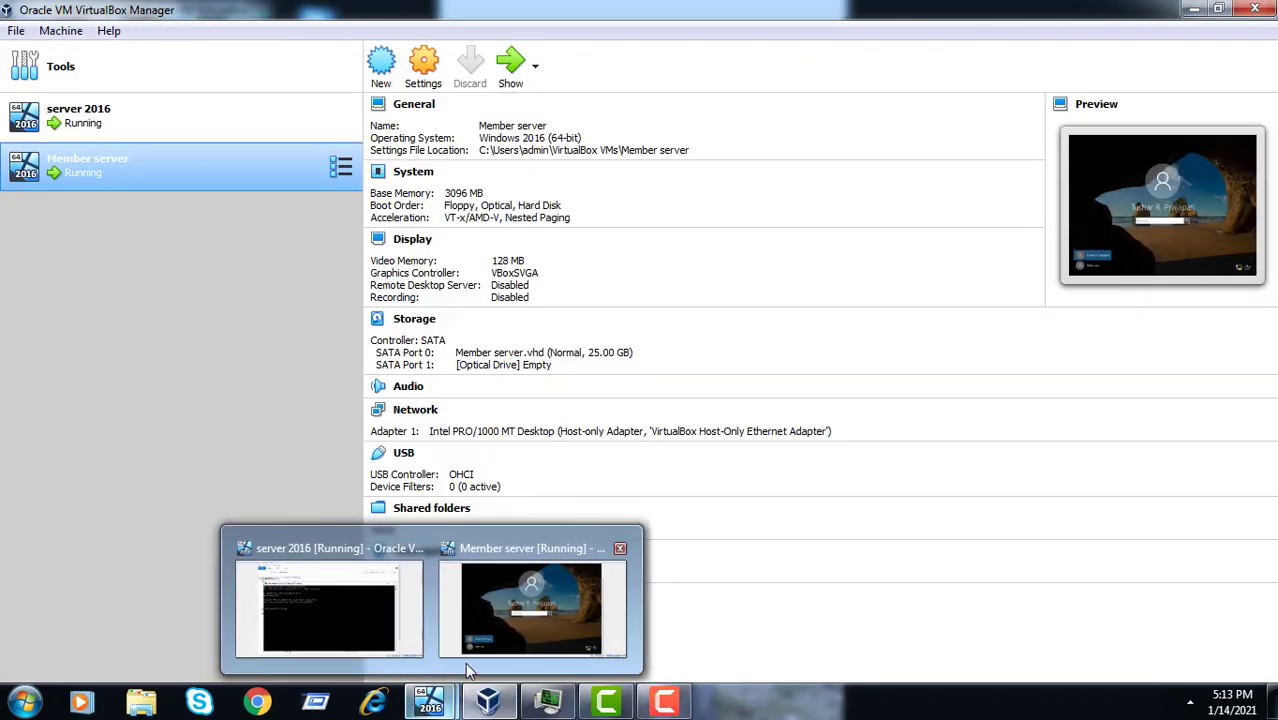
click(532, 607)
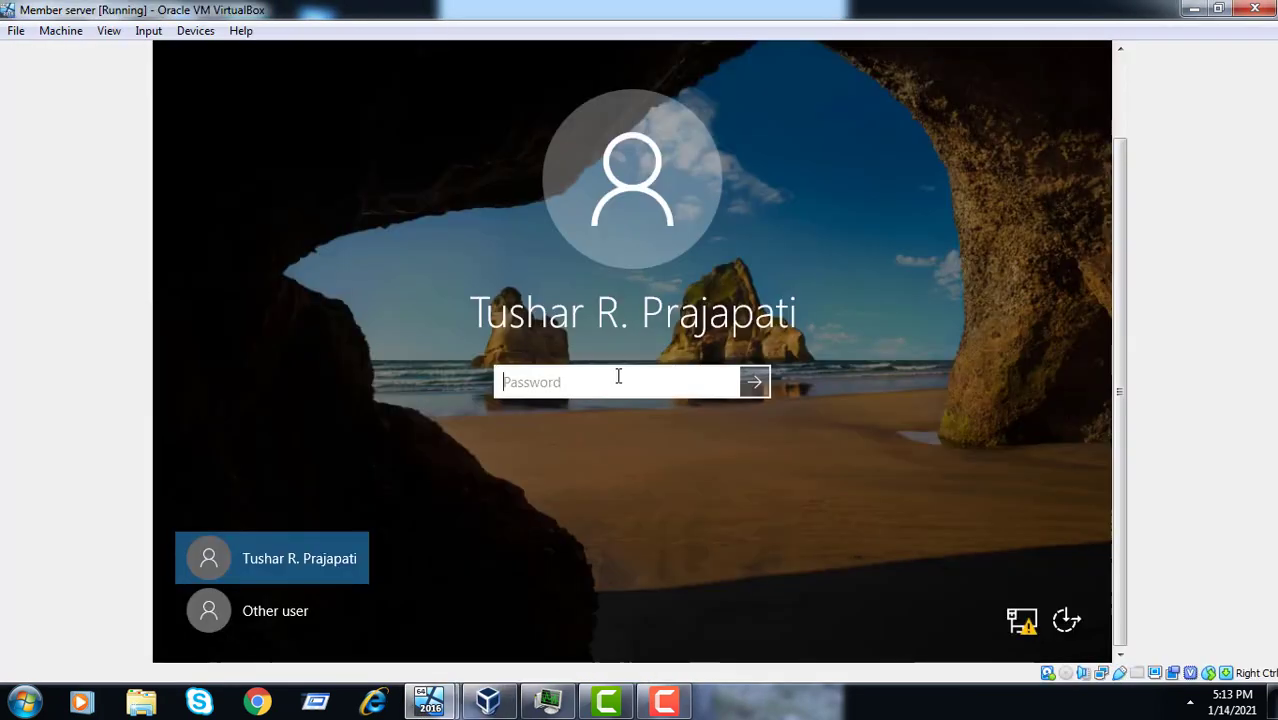
text(P)
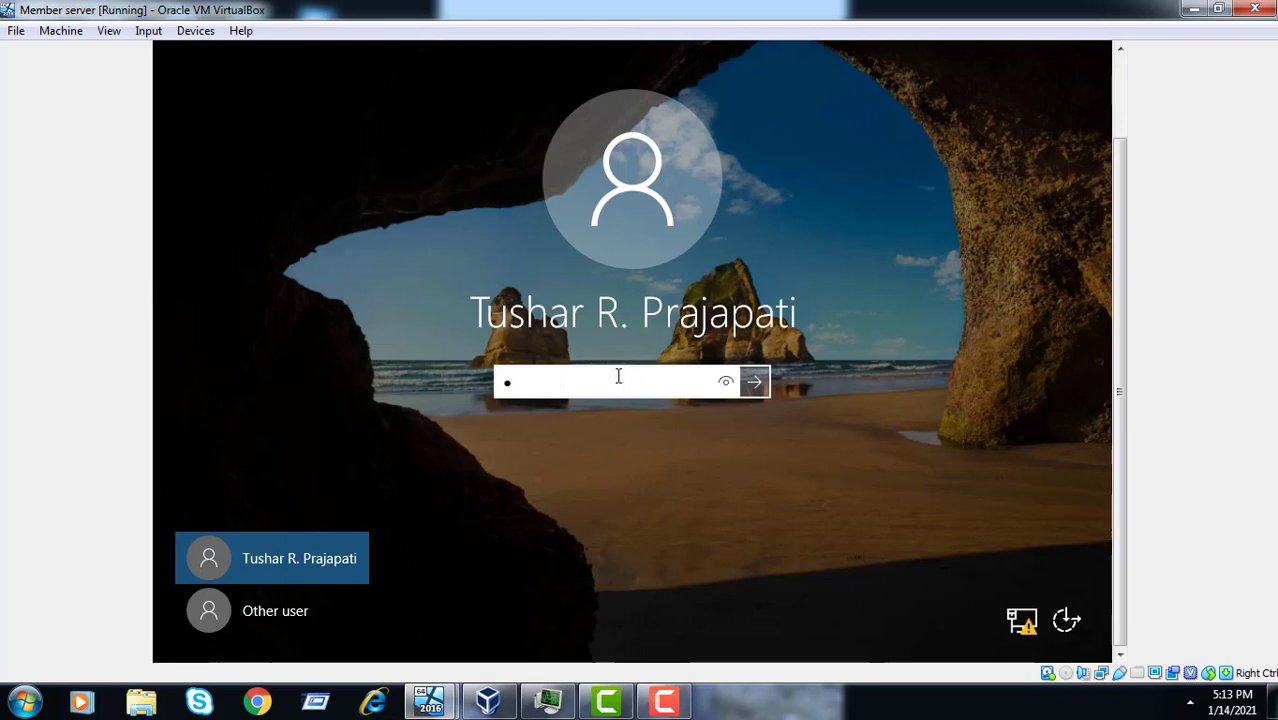
text(assw0rd1)
key(Caps_Lock)
key(Caps_Lock)
key(Caps_Lock)
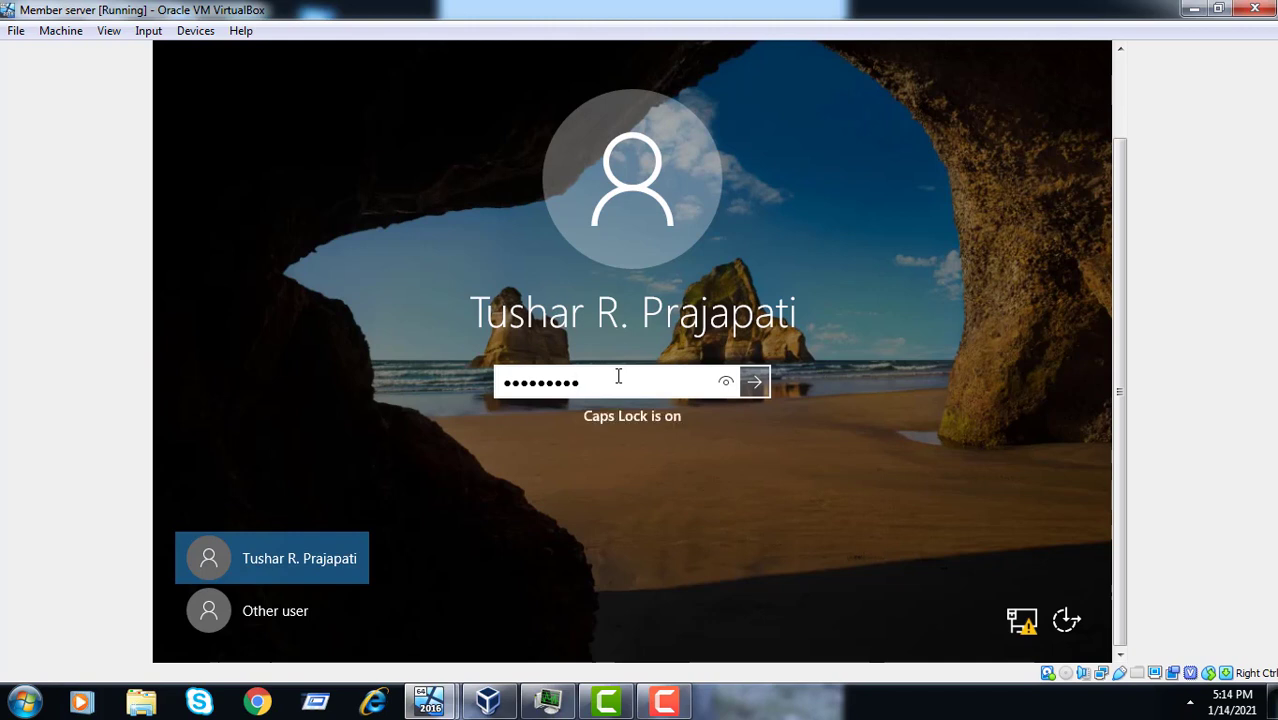
key(Return)
key(Caps_Lock)
key(Return)
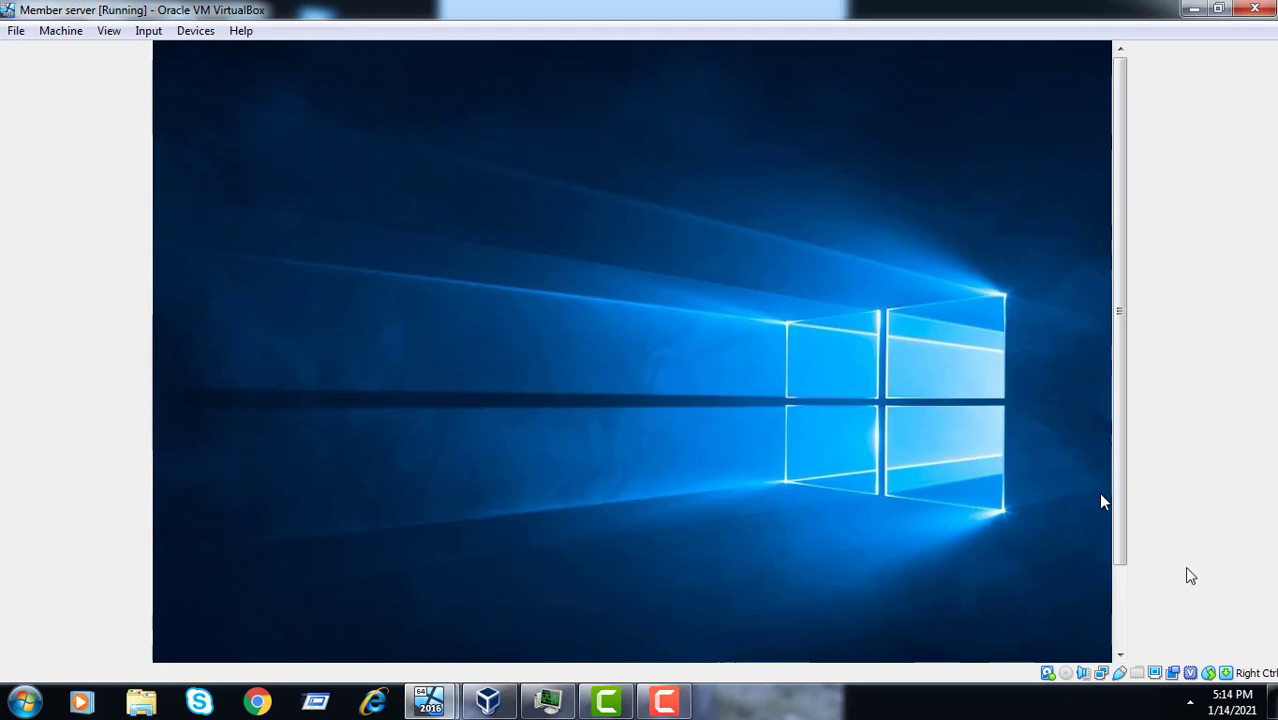
click(1120, 642)
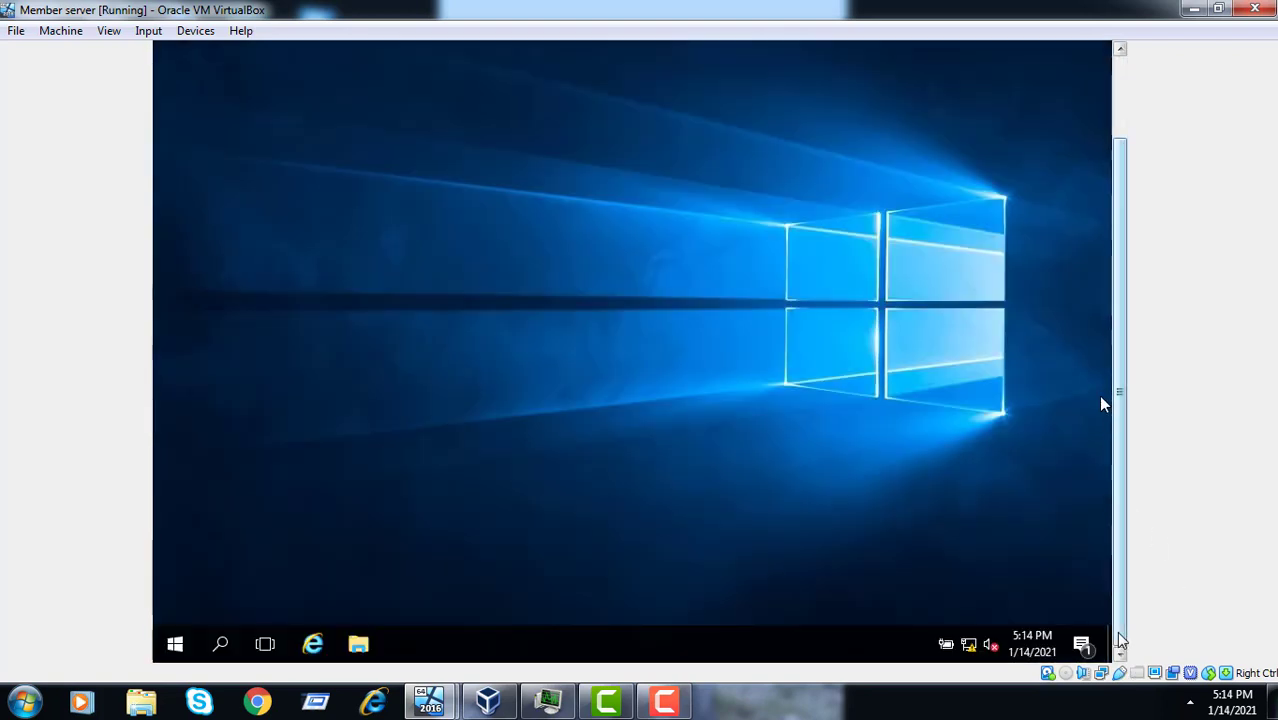
click(1126, 88)
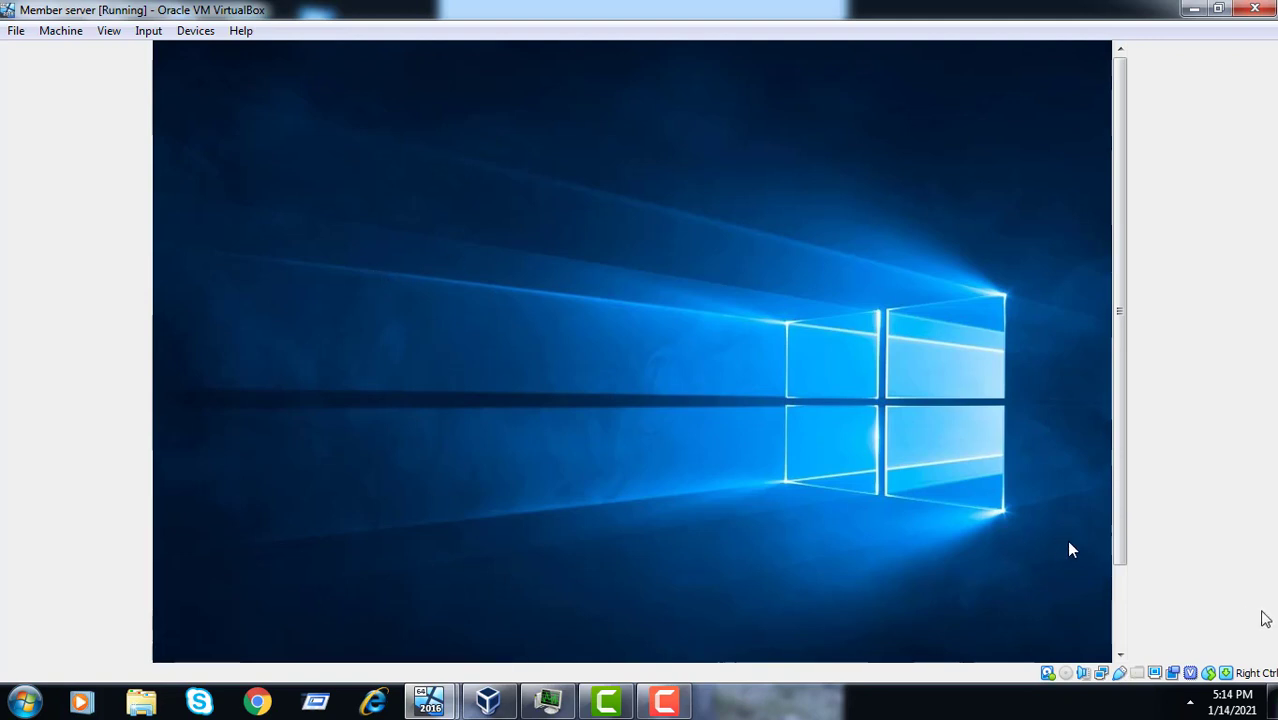
click(1121, 636)
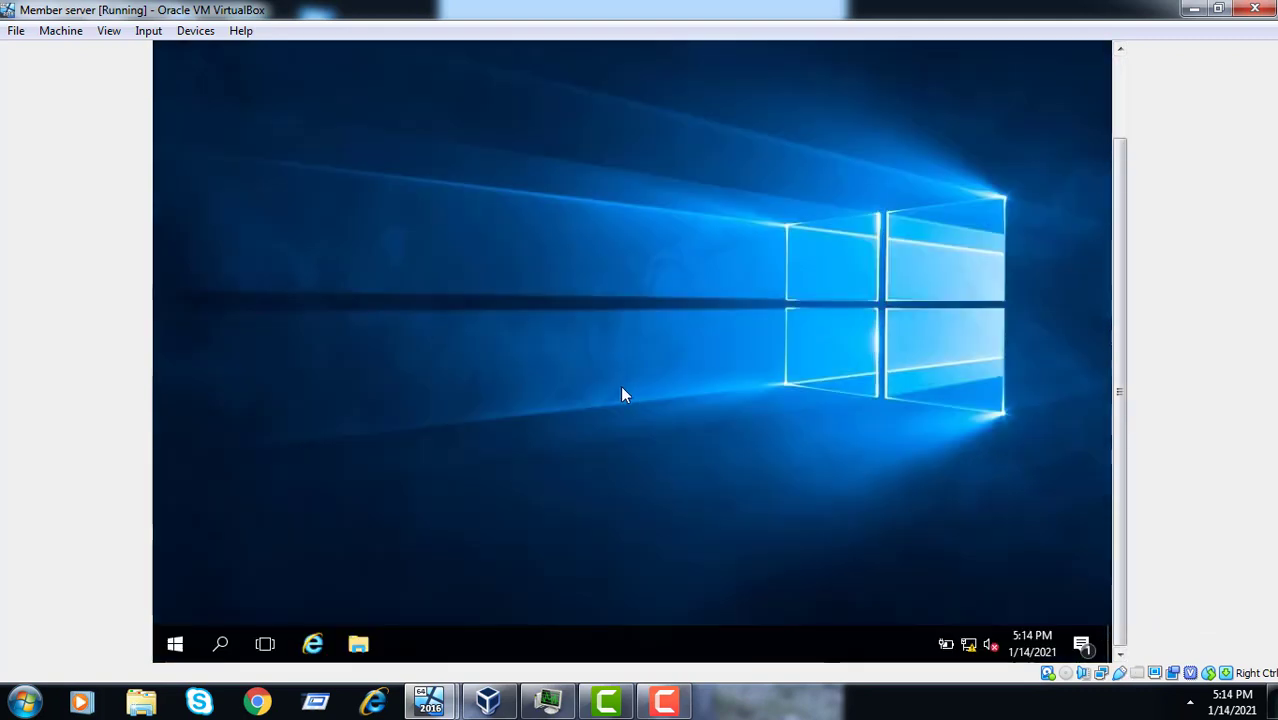
right_click(385, 351)
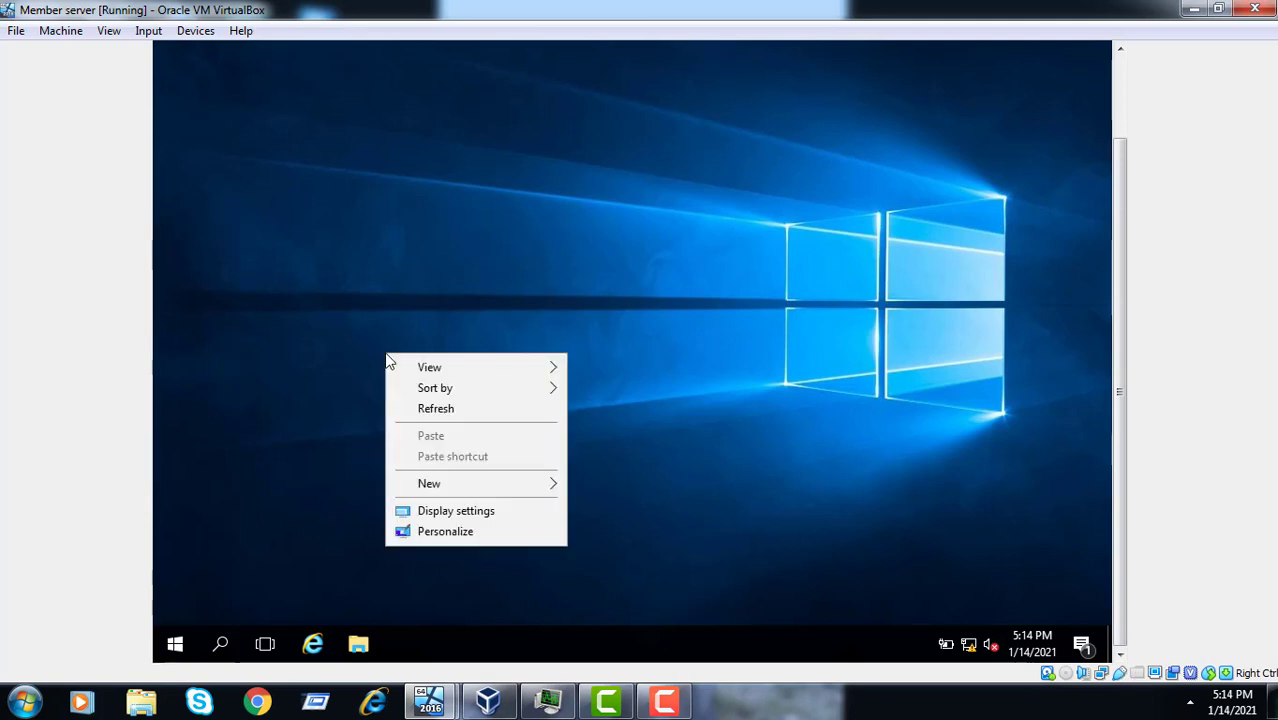
click(420, 531)
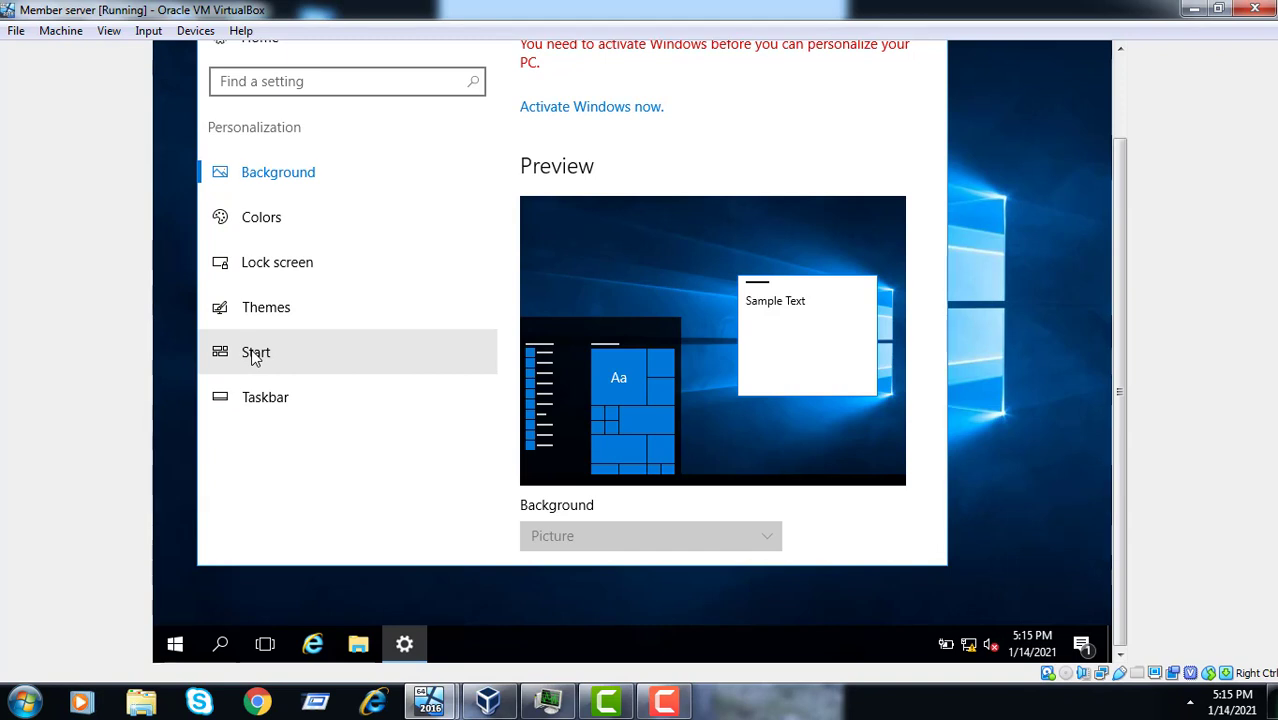
click(285, 328)
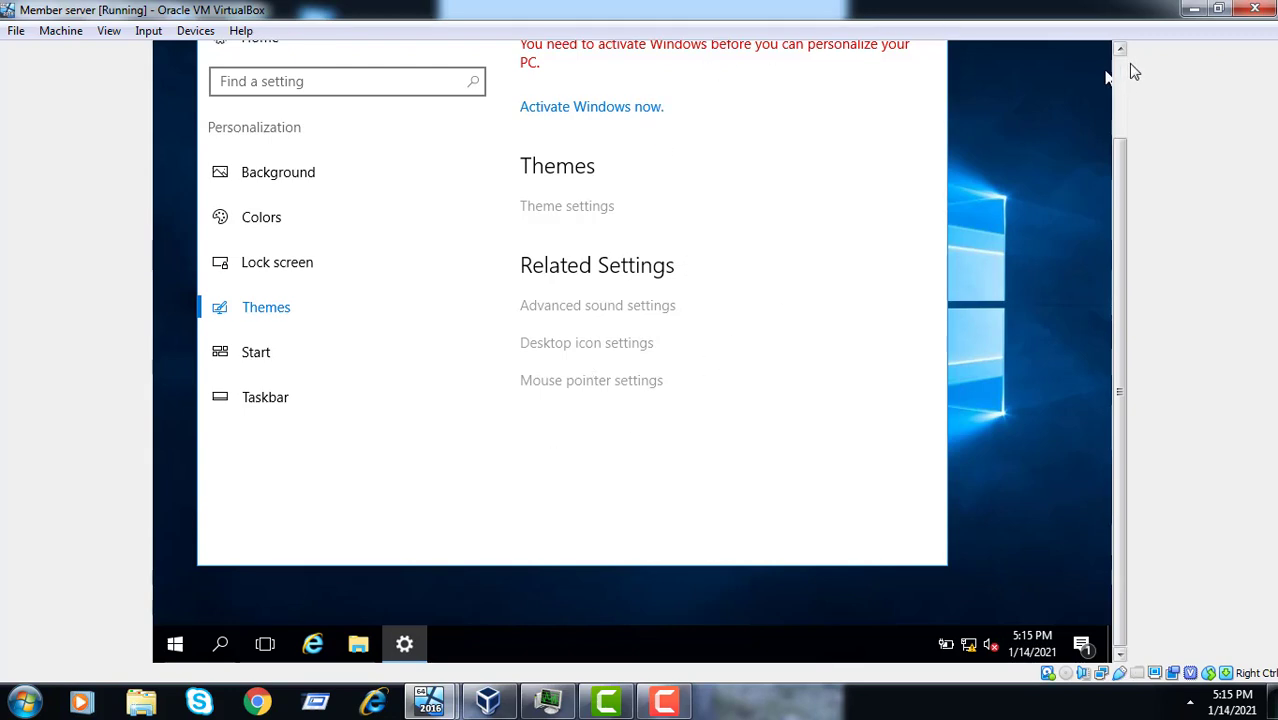
click(1121, 104)
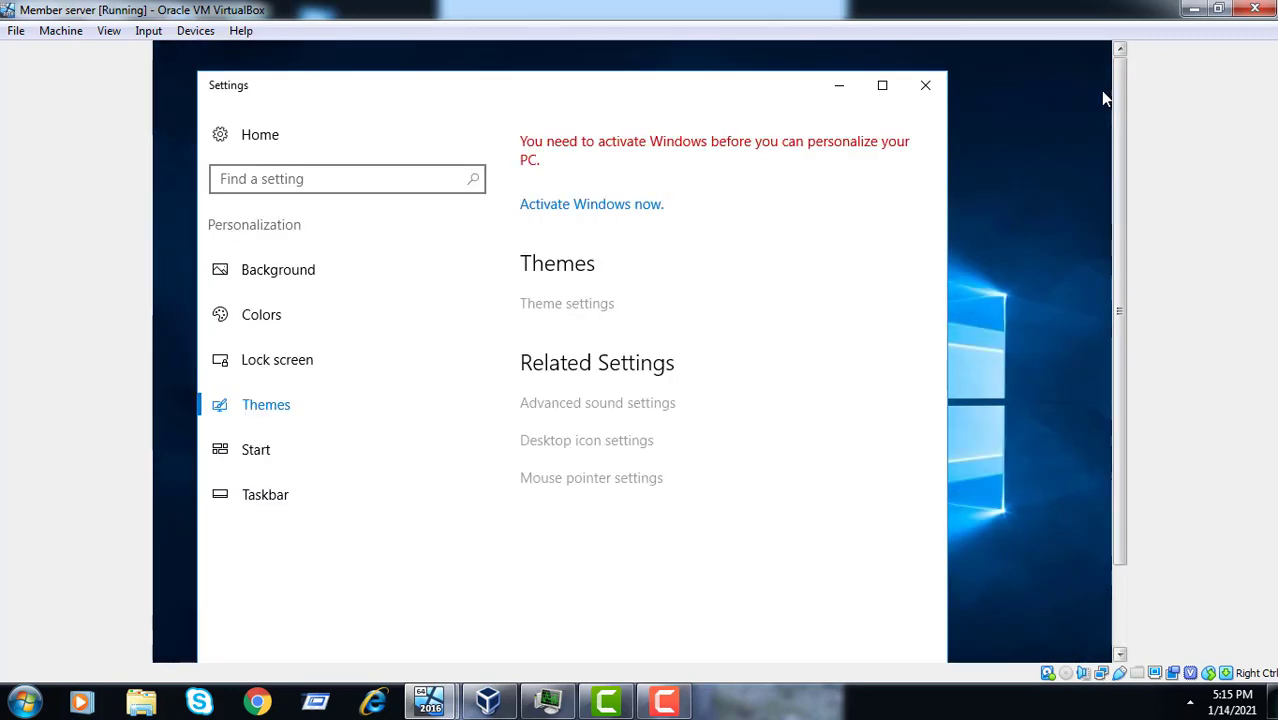
click(922, 86)
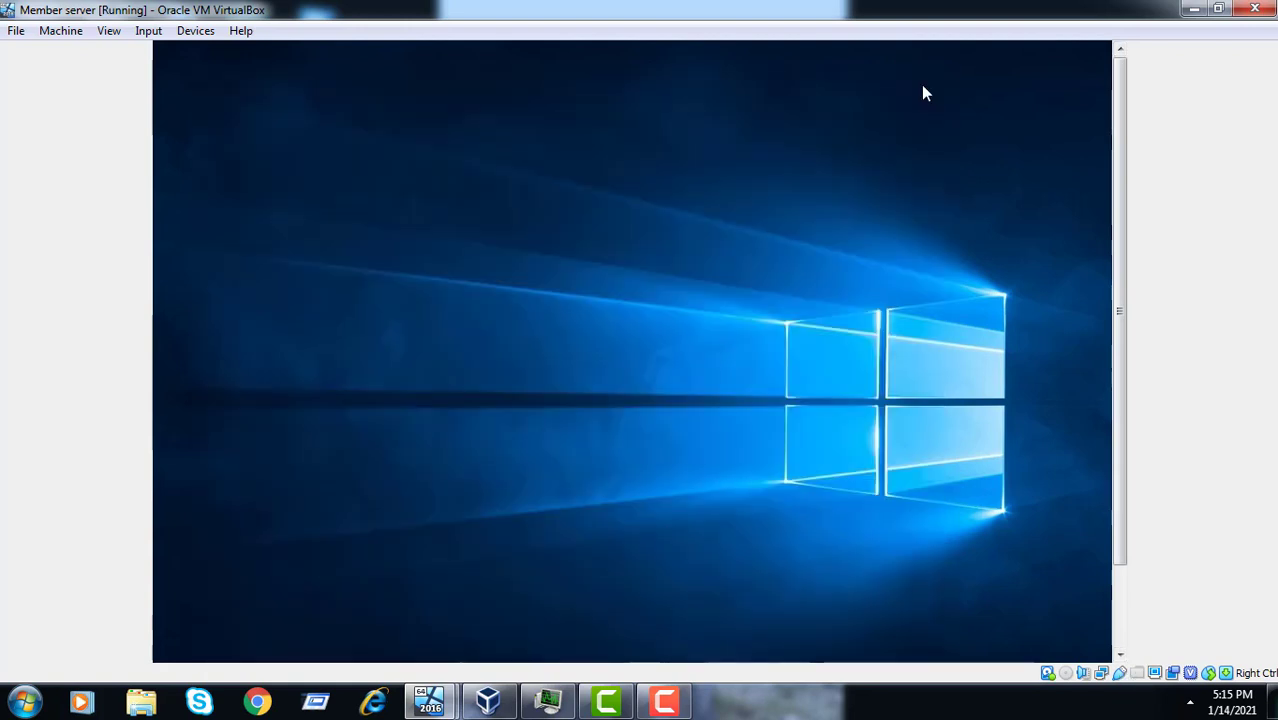
click(1123, 598)
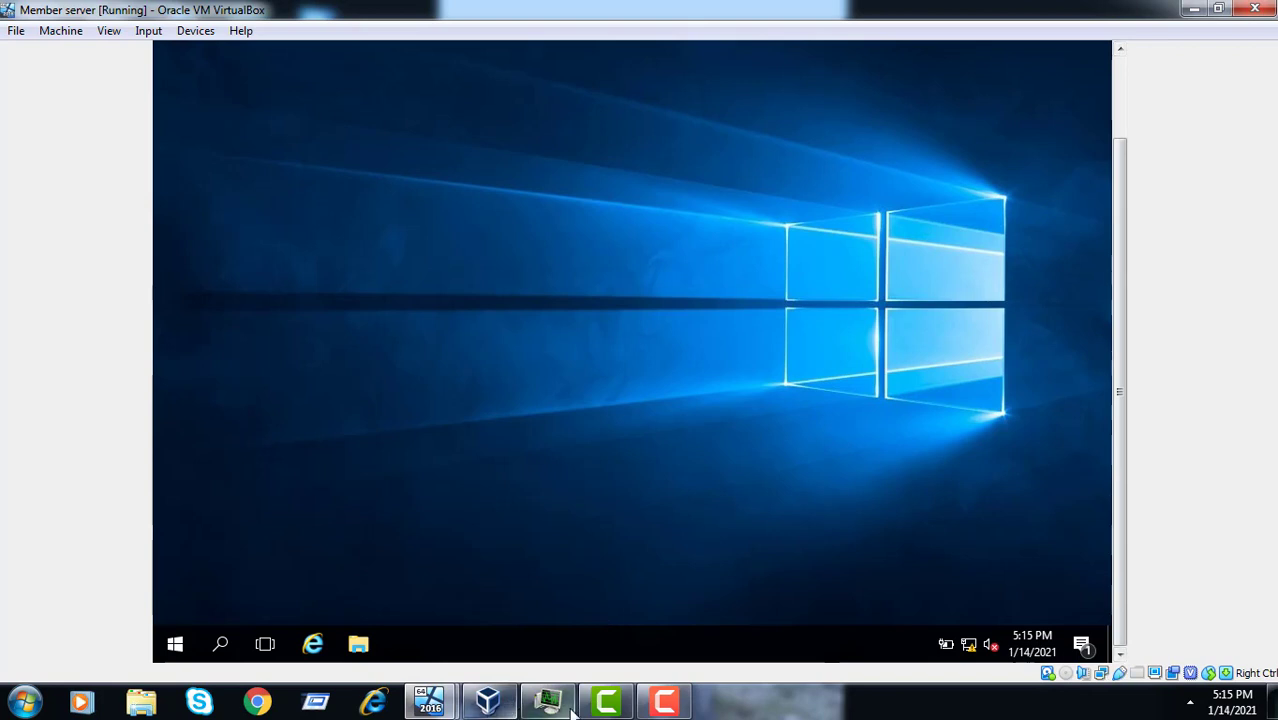
mouse_move(453, 706)
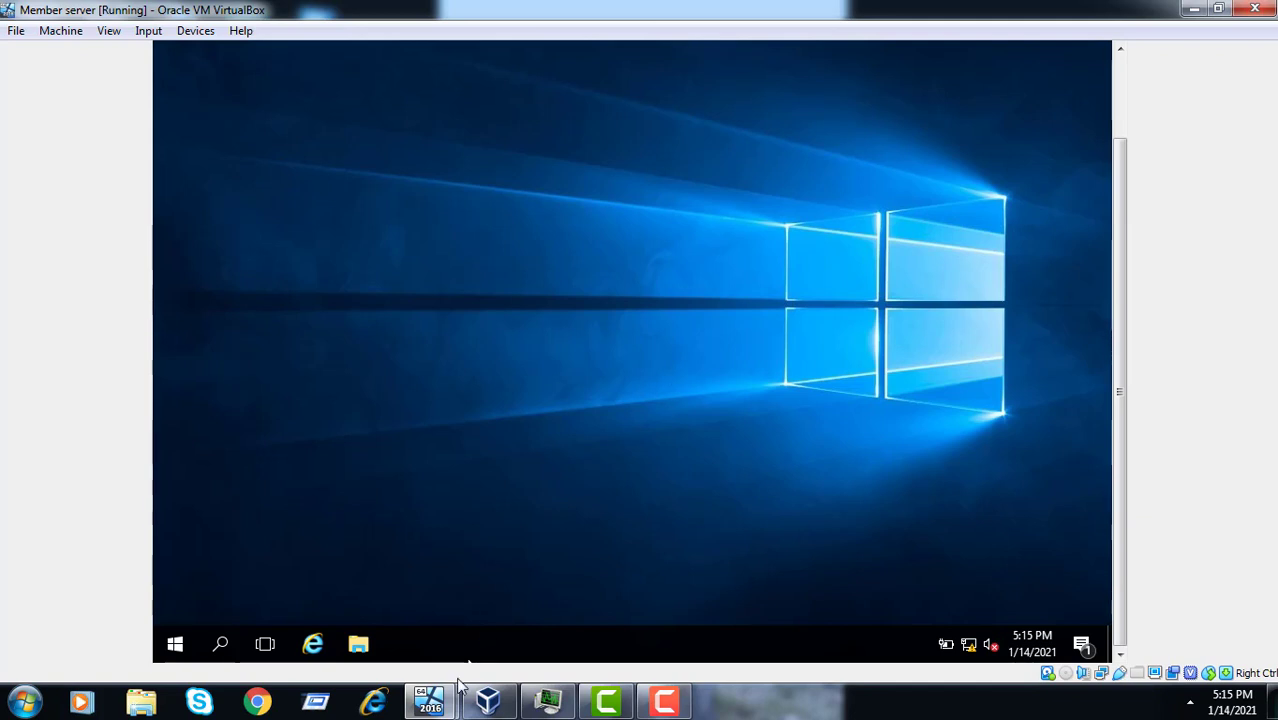
- Bring the Camtasia editor forward and show the running recorder's Pause/Stop controls at 0:08:40
click(607, 702)
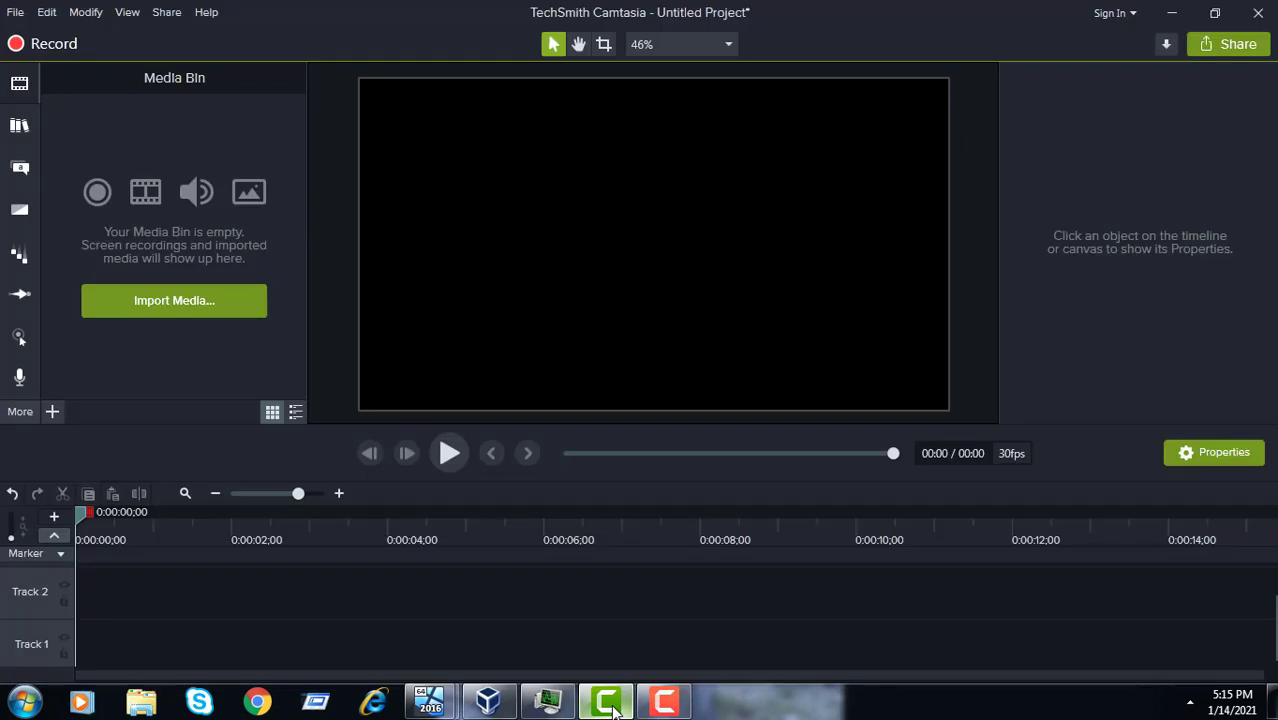
click(664, 704)
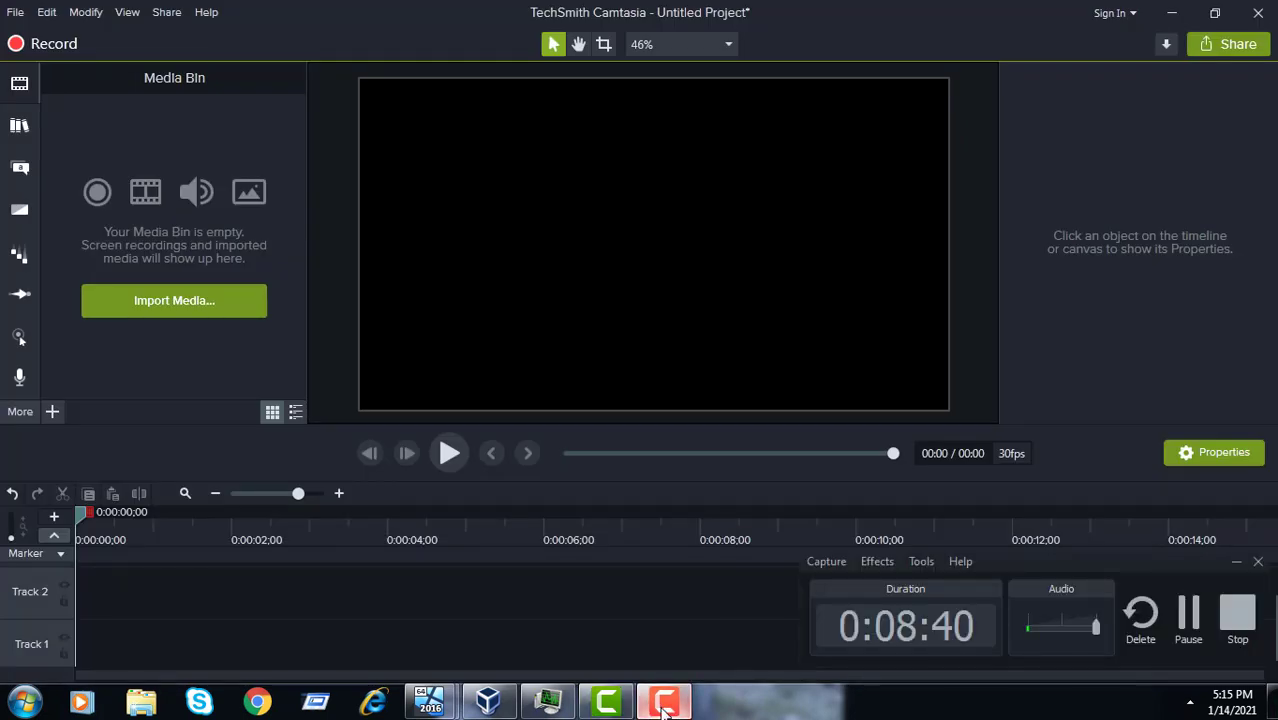